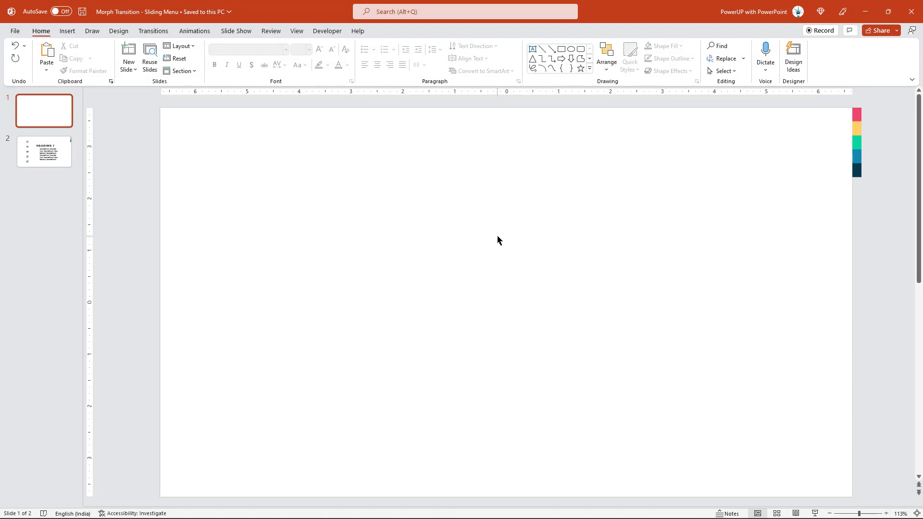
# Step: Turn on guides, give slide 1 a dark grey background, and duplicate it with Ctrl+D
pyautogui.click(297, 31)
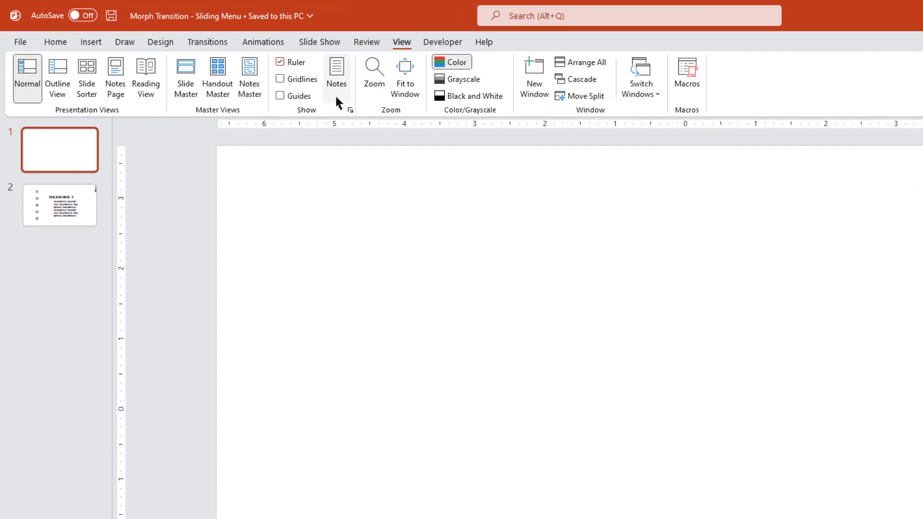
pyautogui.click(281, 95)
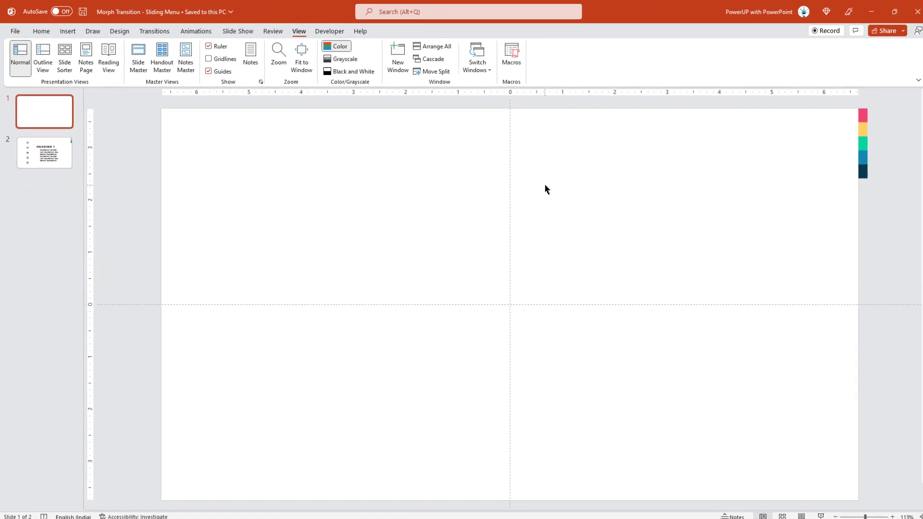
pyautogui.rightClick(545, 189)
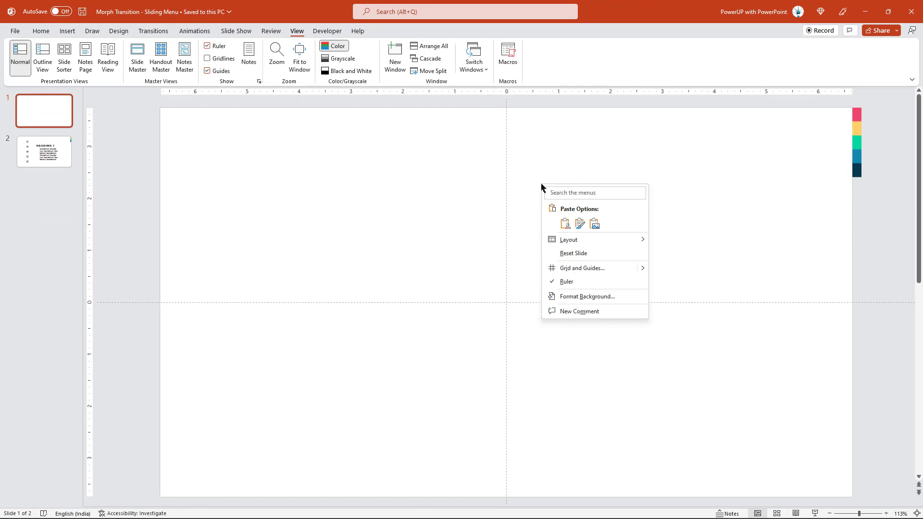
pyautogui.click(582, 298)
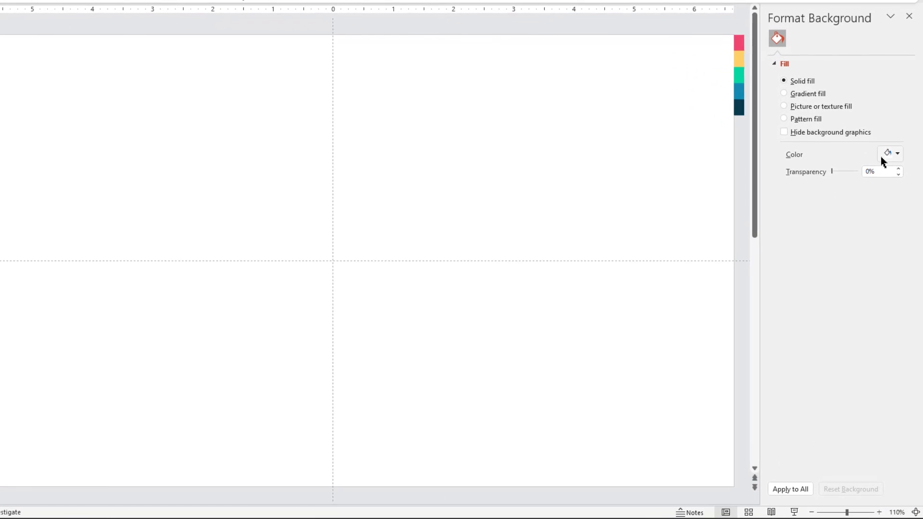
pyautogui.click(894, 213)
pyautogui.click(837, 230)
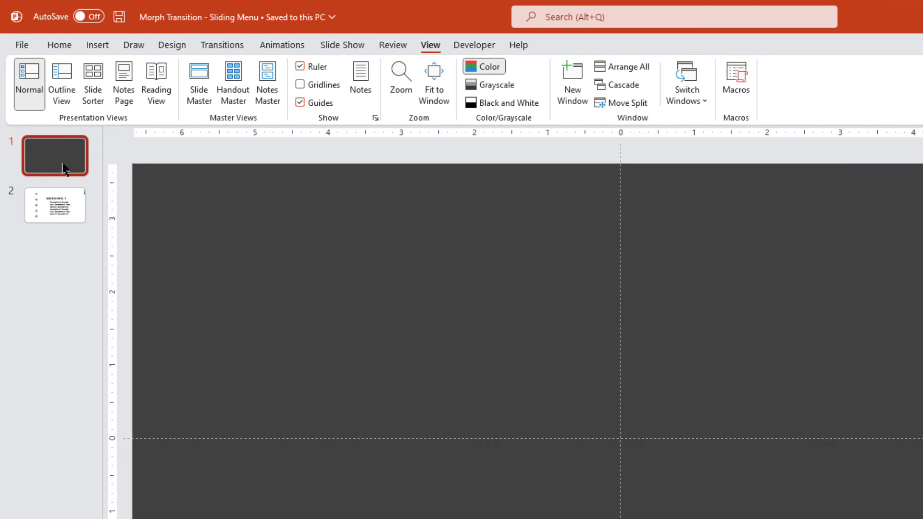
pyautogui.hotkey('ctrl', 'd')
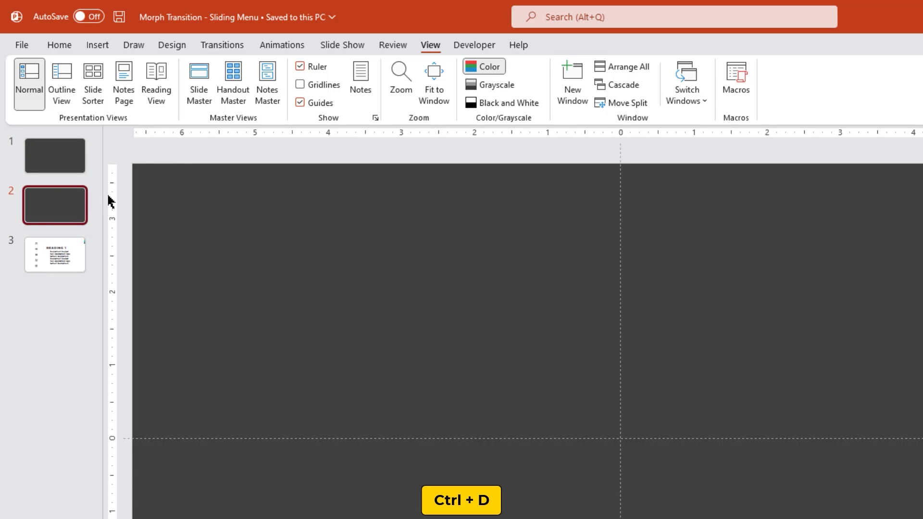
pyautogui.hotkey('ctrl', 'd')
pyautogui.hotkey('ctrl', 'd')
pyautogui.hotkey('ctrl', 'd')
pyautogui.hotkey('ctrl', 'd')
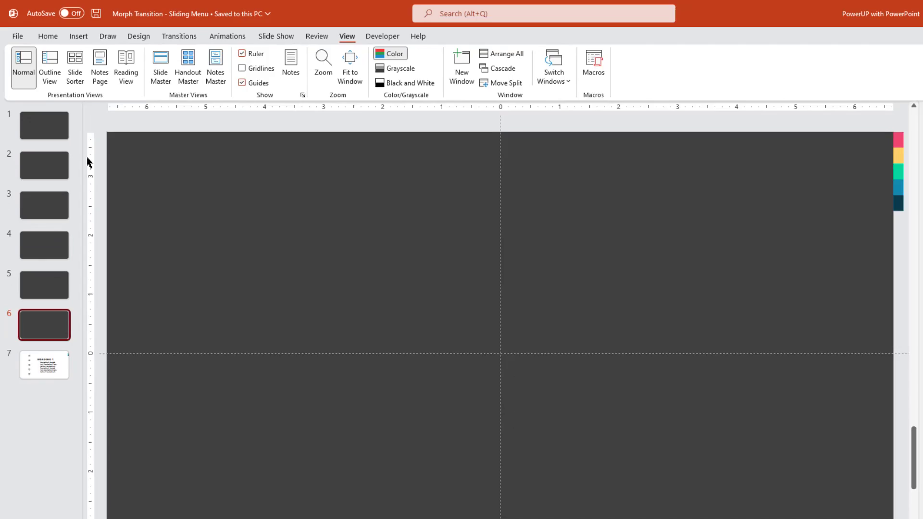
# Step: Eyedrop the pink swatch for slide 2's background and the yellow swatch for slide 3's
pyautogui.click(64, 207)
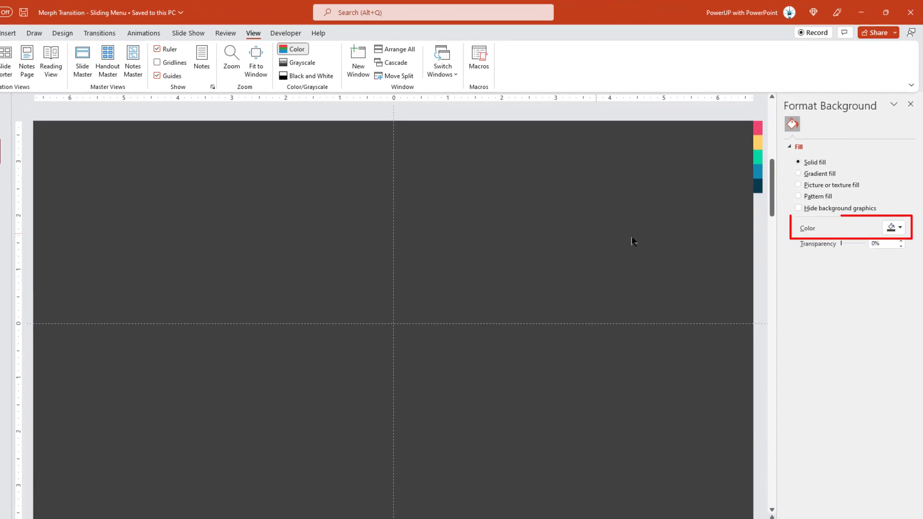
pyautogui.click(895, 214)
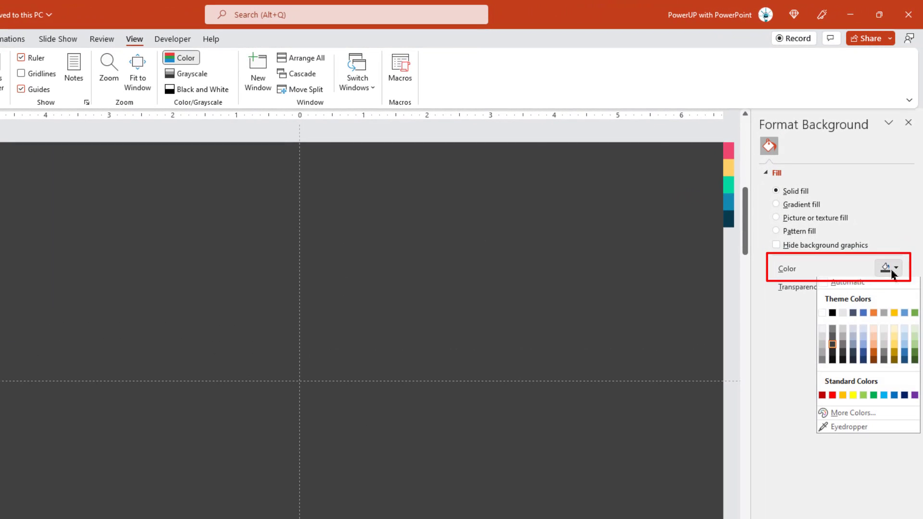
pyautogui.click(843, 427)
pyautogui.click(730, 145)
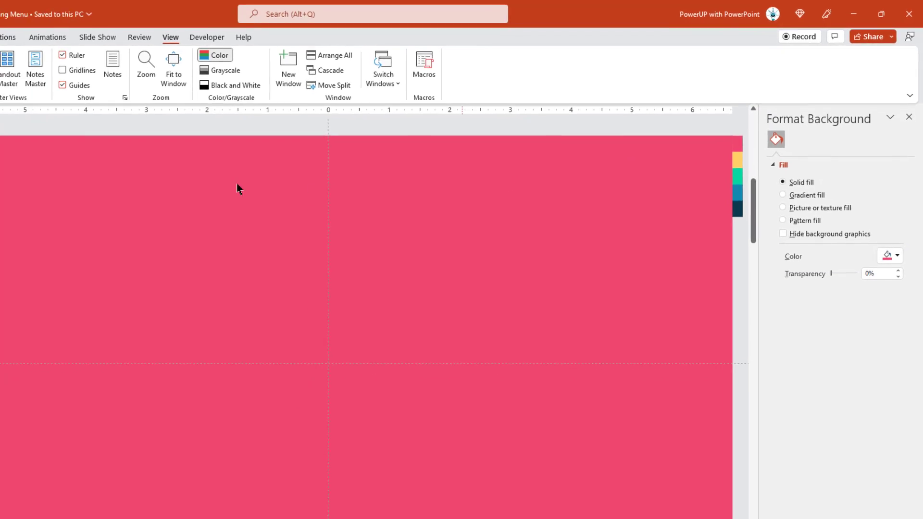
pyautogui.click(38, 175)
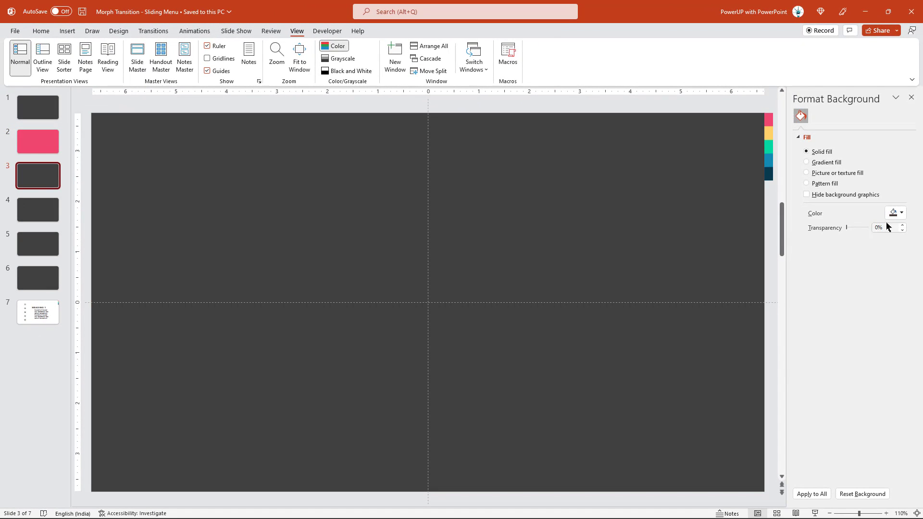
pyautogui.click(895, 212)
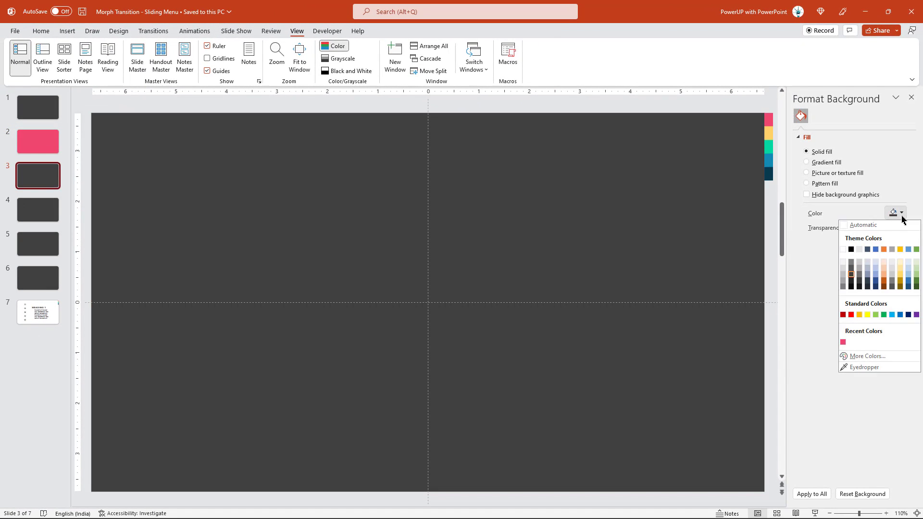
pyautogui.click(836, 319)
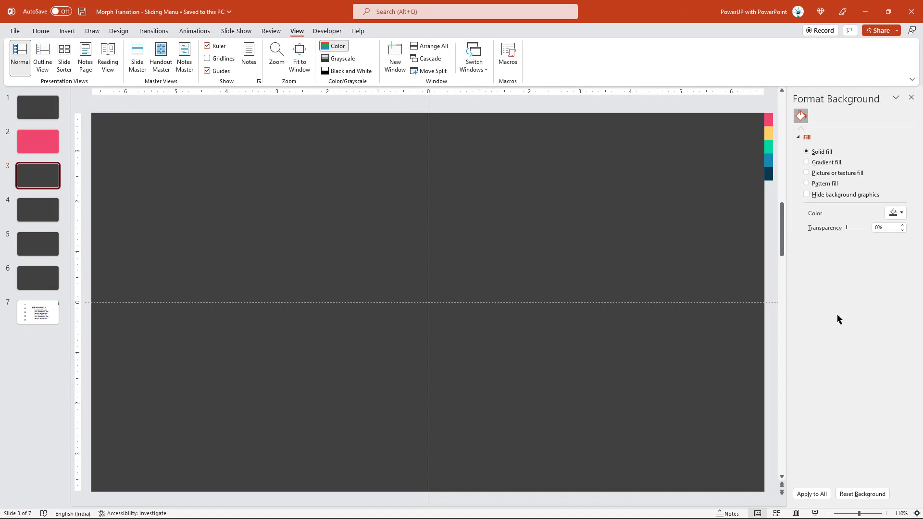
pyautogui.click(769, 133)
# Step: Eyedrop teal, blue and dark navy swatches as the backgrounds of slides 4, 5 and 6
pyautogui.press('pagedown')
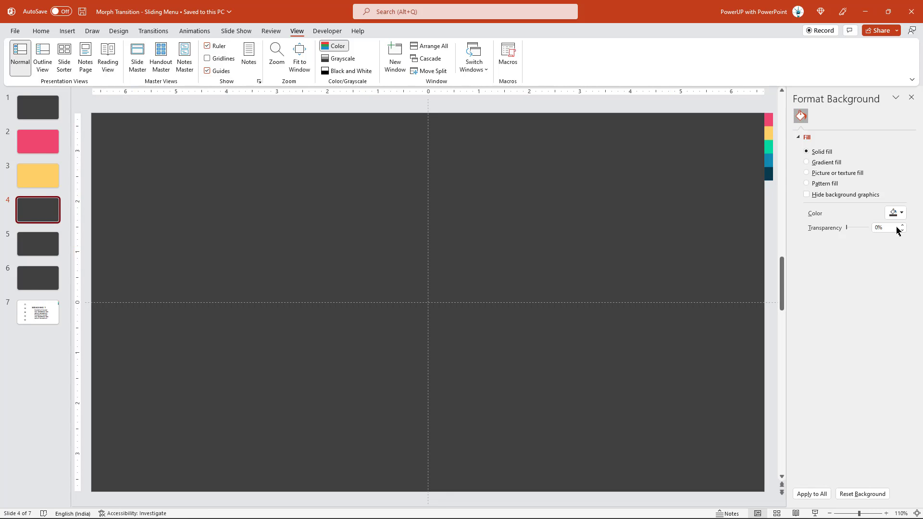
pyautogui.click(895, 213)
pyautogui.click(855, 369)
pyautogui.click(769, 144)
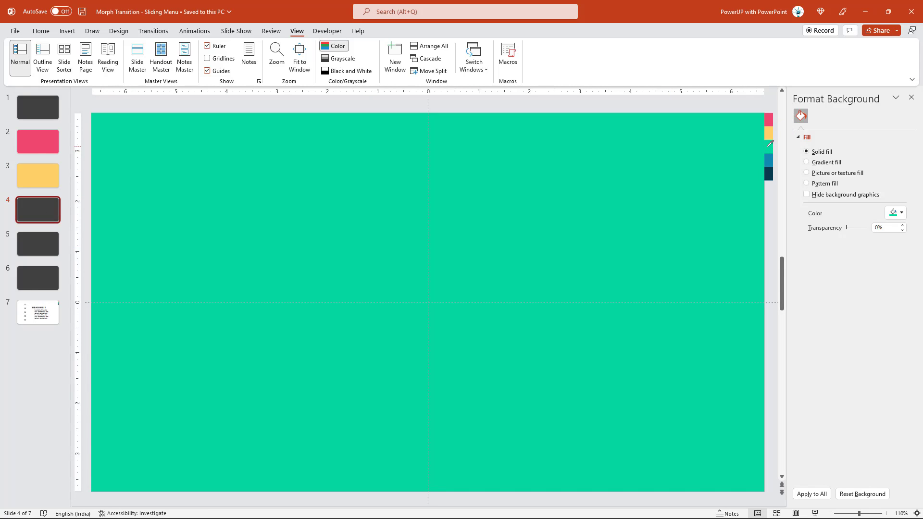
pyautogui.click(30, 240)
pyautogui.click(895, 213)
pyautogui.click(858, 369)
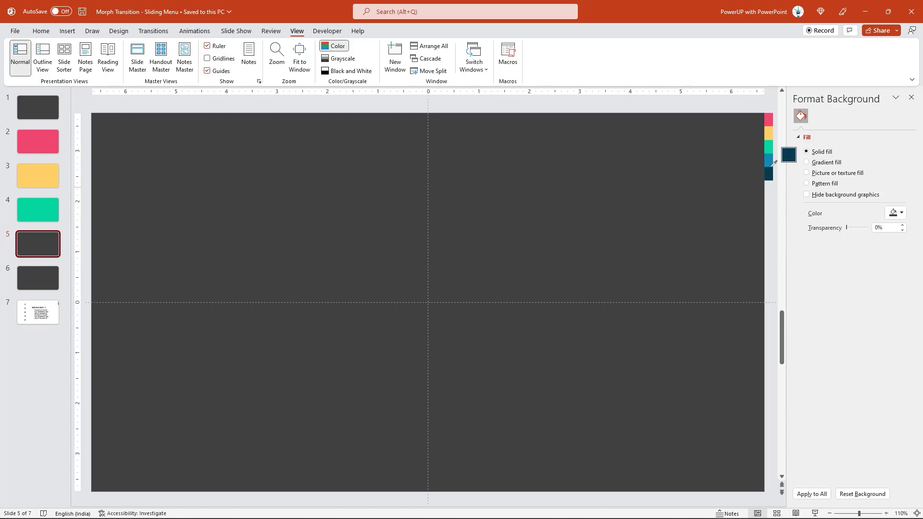
pyautogui.click(769, 160)
pyautogui.click(38, 277)
pyautogui.click(895, 213)
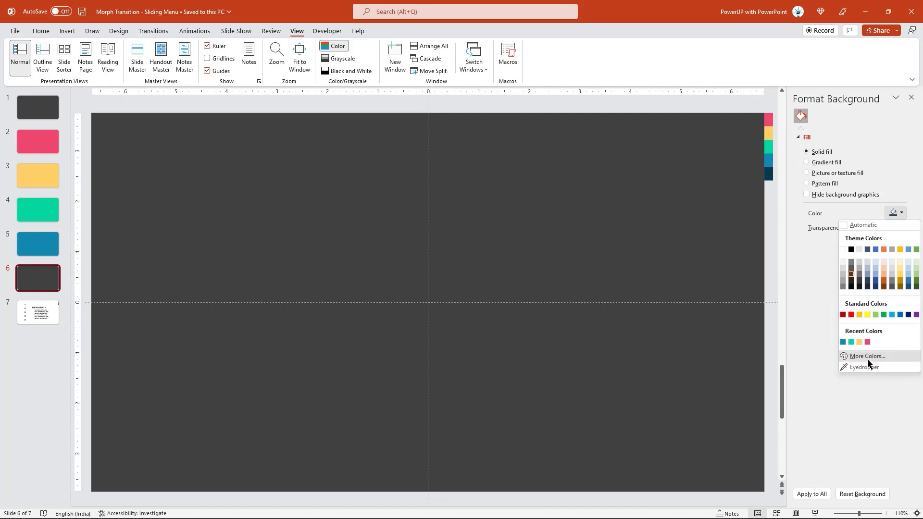
pyautogui.click(859, 368)
pyautogui.click(770, 174)
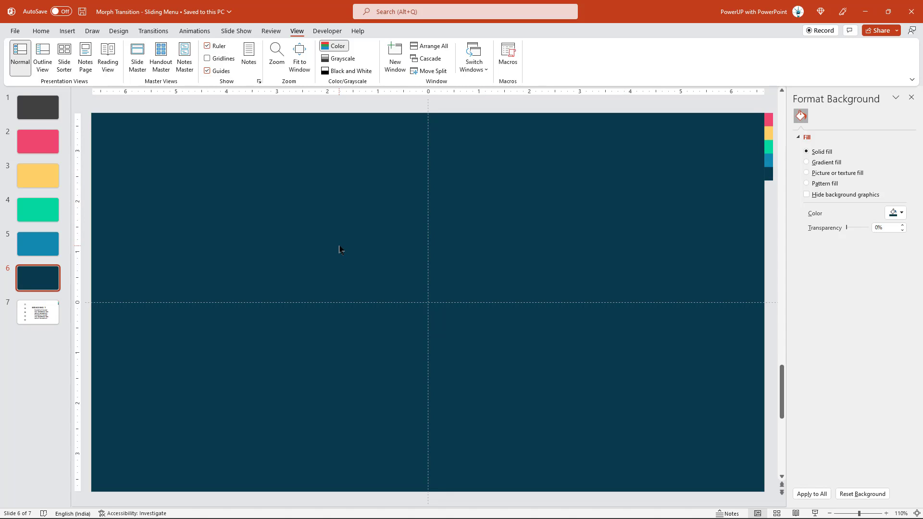
# Step: Draw a tall, fully rounded rectangle pill vertically centred on slide 1's left side
pyautogui.click(48, 111)
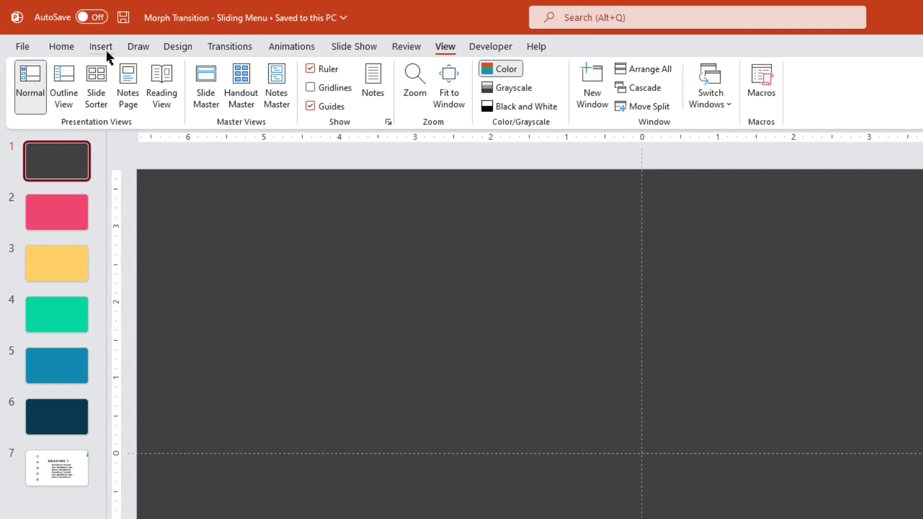
pyautogui.click(106, 51)
pyautogui.click(276, 104)
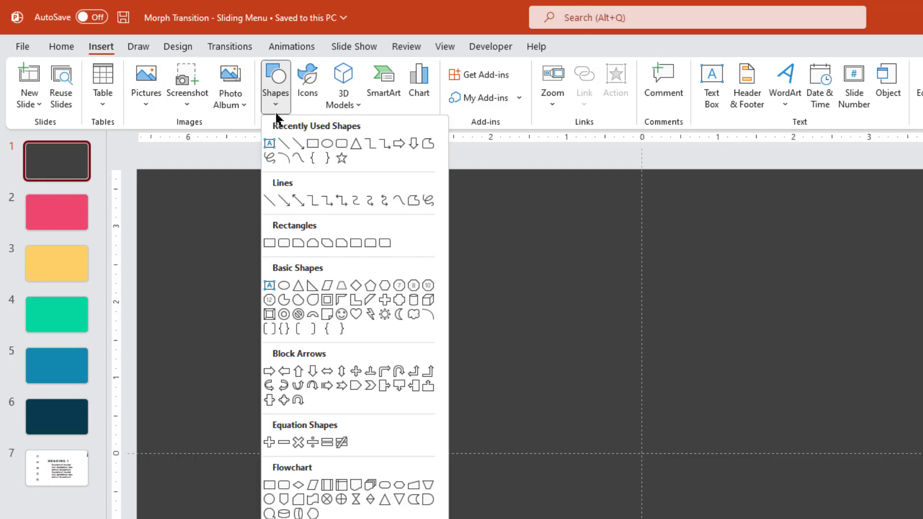
pyautogui.click(341, 143)
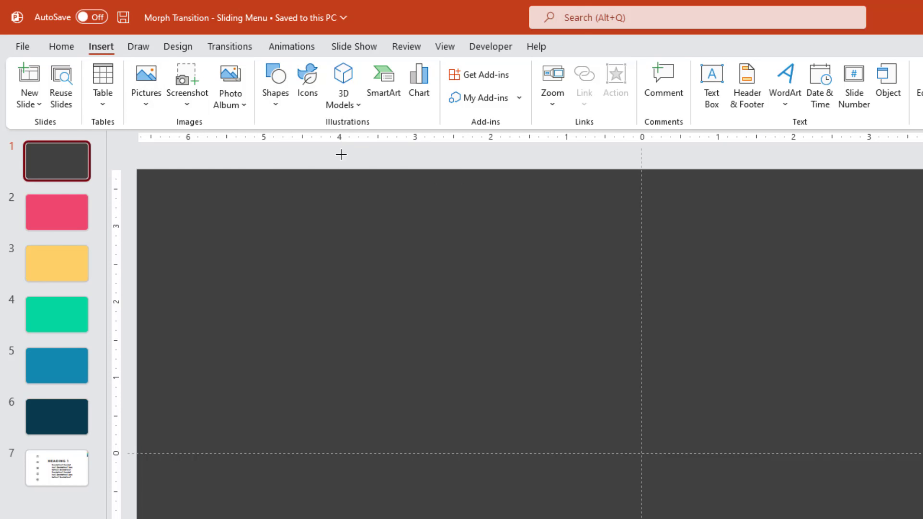
pyautogui.moveTo(274, 231); pyautogui.dragTo(364, 480)
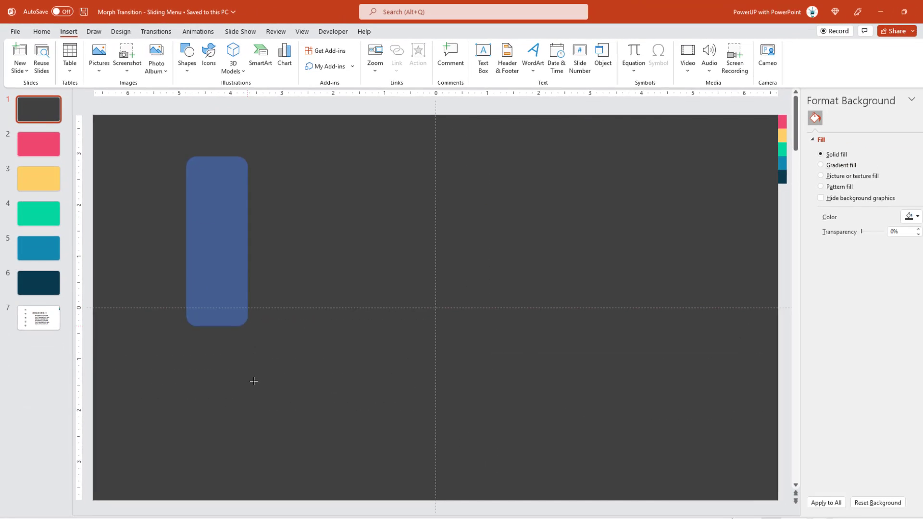
pyautogui.moveTo(254, 381); pyautogui.dragTo(243, 465)
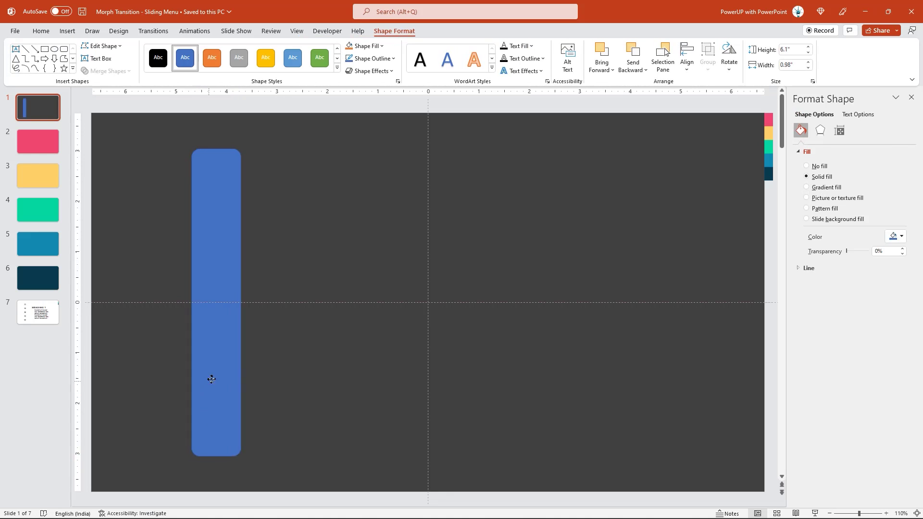
pyautogui.moveTo(211, 379); pyautogui.dragTo(229, 379)
pyautogui.moveTo(217, 150); pyautogui.dragTo(259, 139)
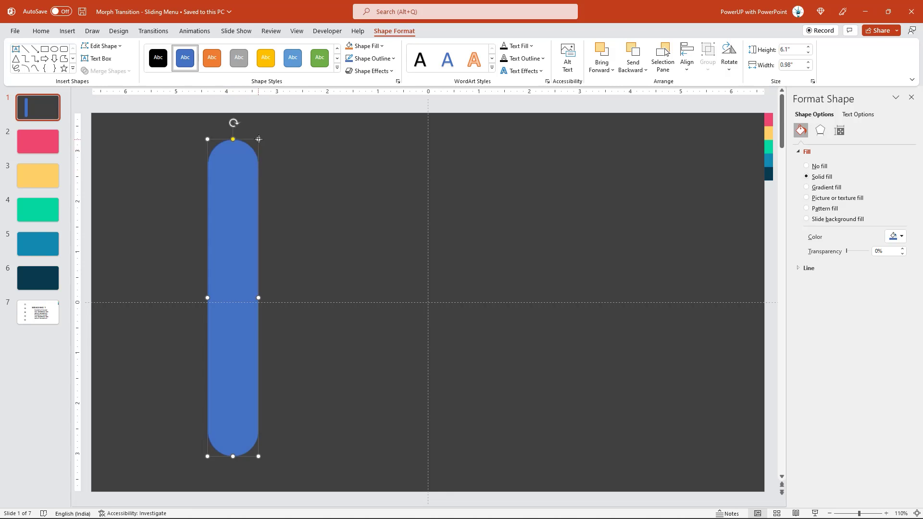
pyautogui.moveTo(233, 284); pyautogui.dragTo(233, 289)
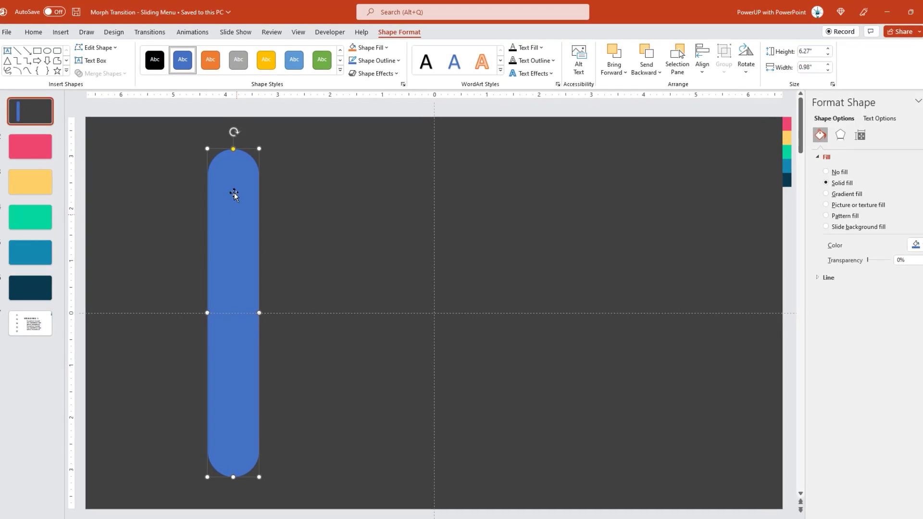
# Step: Give the pill no outline and a white fill
pyautogui.click(408, 77)
pyautogui.click(408, 253)
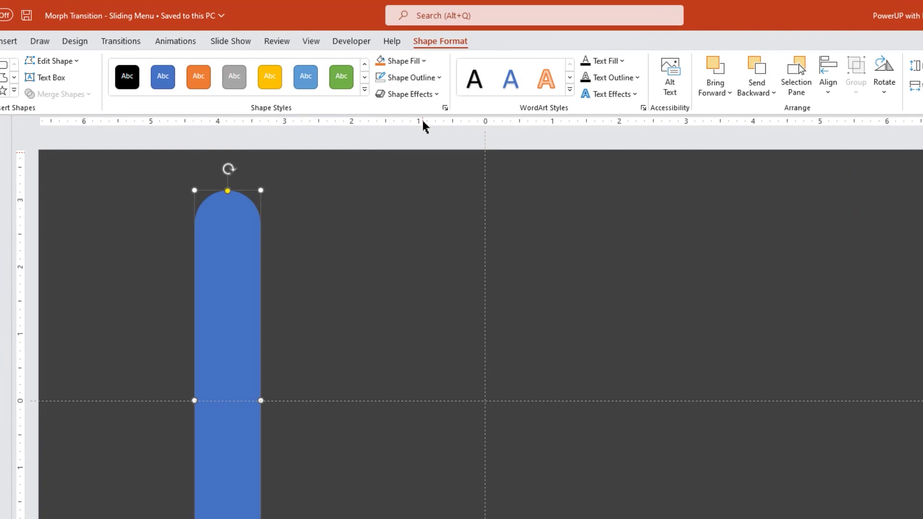
pyautogui.click(421, 61)
pyautogui.click(382, 93)
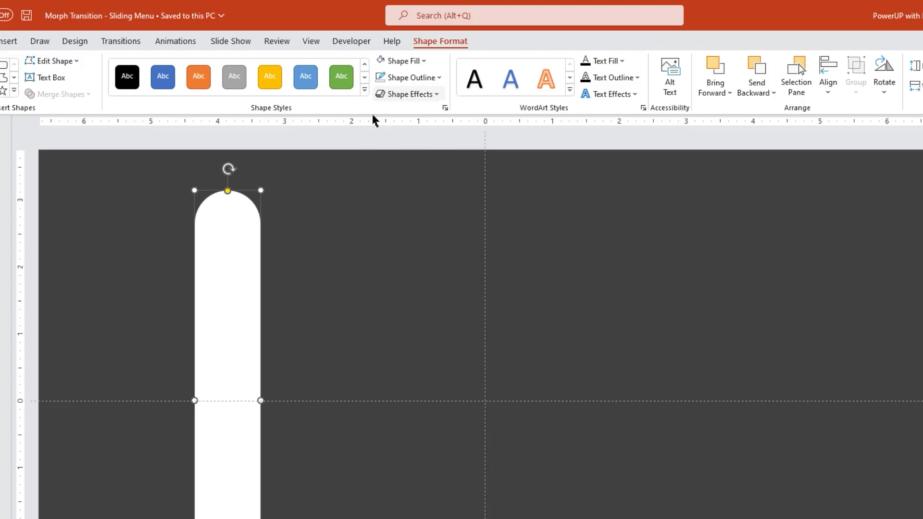
pyautogui.click(337, 290)
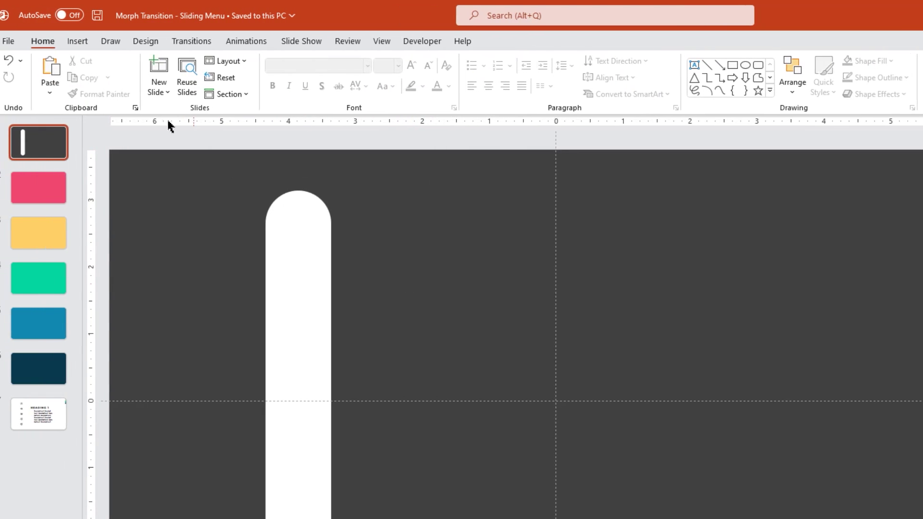
# Step: Draw an outline-free blue circle at the top of the white pill
pyautogui.click(89, 42)
pyautogui.click(249, 95)
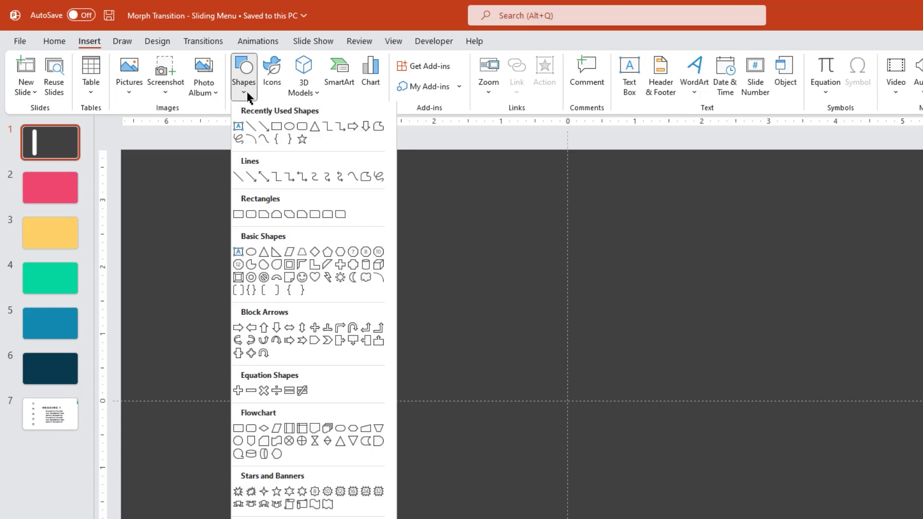
pyautogui.click(289, 127)
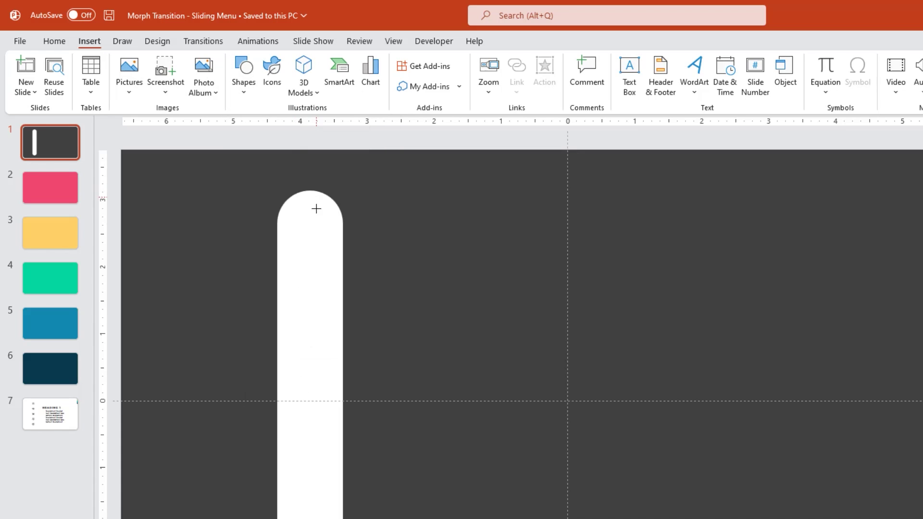
pyautogui.moveTo(291, 210)
pyautogui.mouseDown()
pyautogui.moveTo(344, 265)
pyautogui.moveTo(308, 225)
pyautogui.mouseUp()
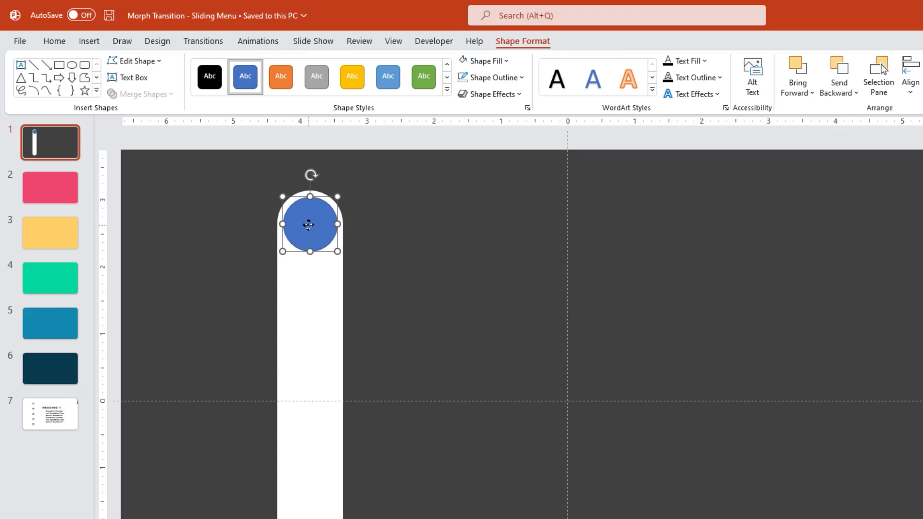
pyautogui.click(485, 78)
pyautogui.click(495, 254)
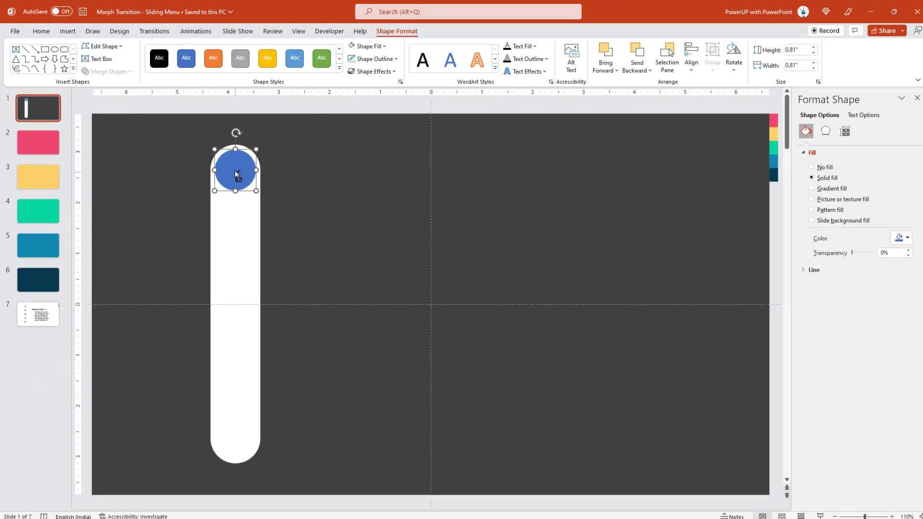
# Step: Copy the circle to the pill's bottom and duplicate it upward into five circles
pyautogui.moveTo(236, 174); pyautogui.dragTo(233, 434)
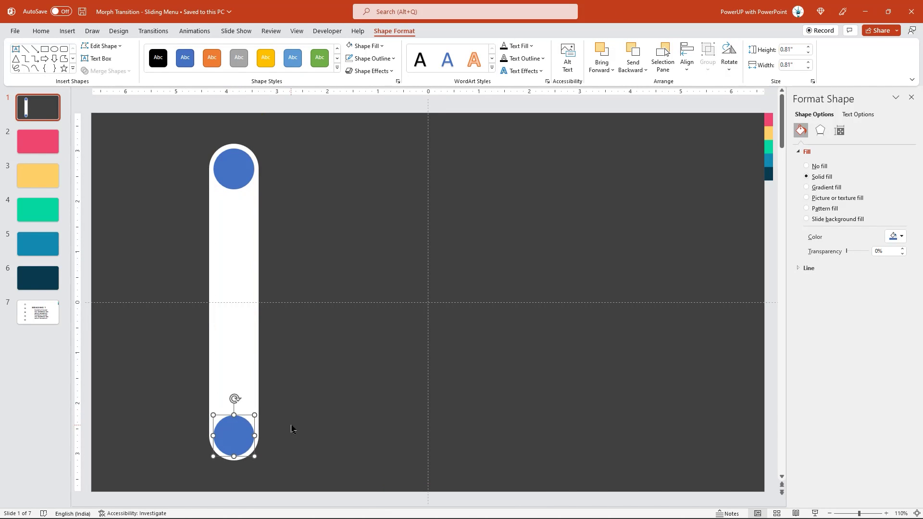
pyautogui.click(290, 431)
pyautogui.click(234, 432)
pyautogui.hotkey('ctrl', 'd')
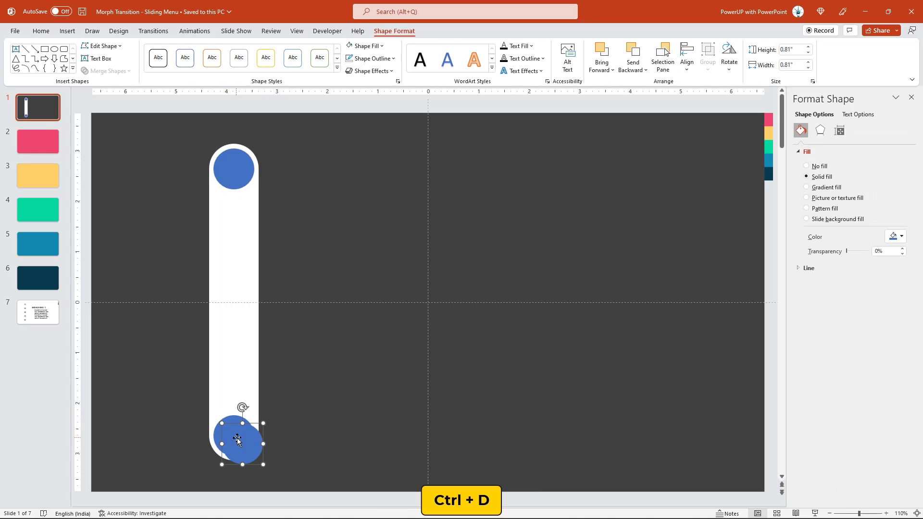
pyautogui.moveTo(237, 438); pyautogui.dragTo(230, 352)
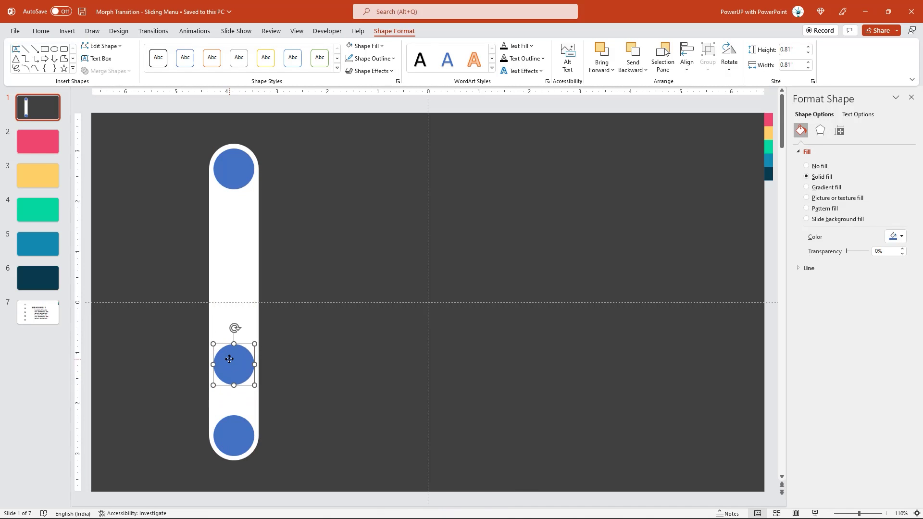
pyautogui.hotkey('ctrl', 'd')
pyautogui.hotkey('ctrl', 'd')
# Step: Select all five circles and distribute them vertically
pyautogui.keyDown('shift'); pyautogui.click(235, 434); pyautogui.keyUp('shift')
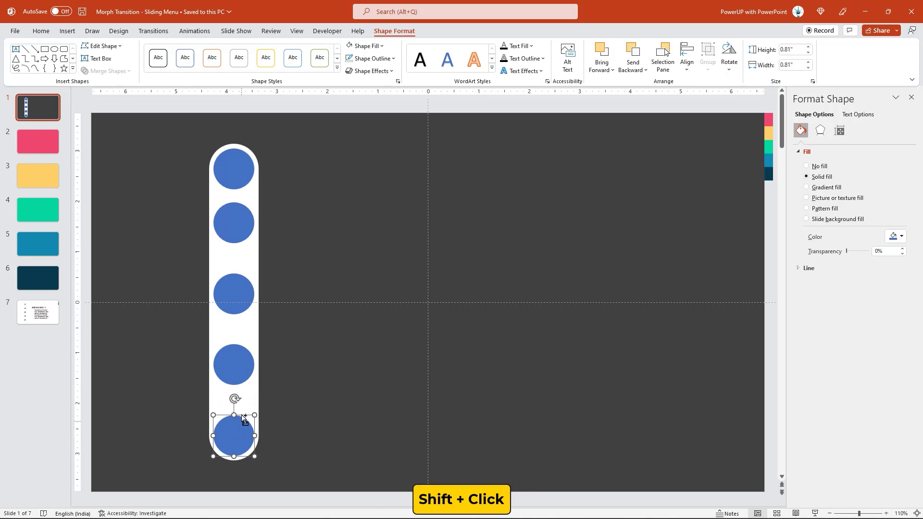
pyautogui.keyDown('shift'); pyautogui.click(239, 368); pyautogui.keyUp('shift')
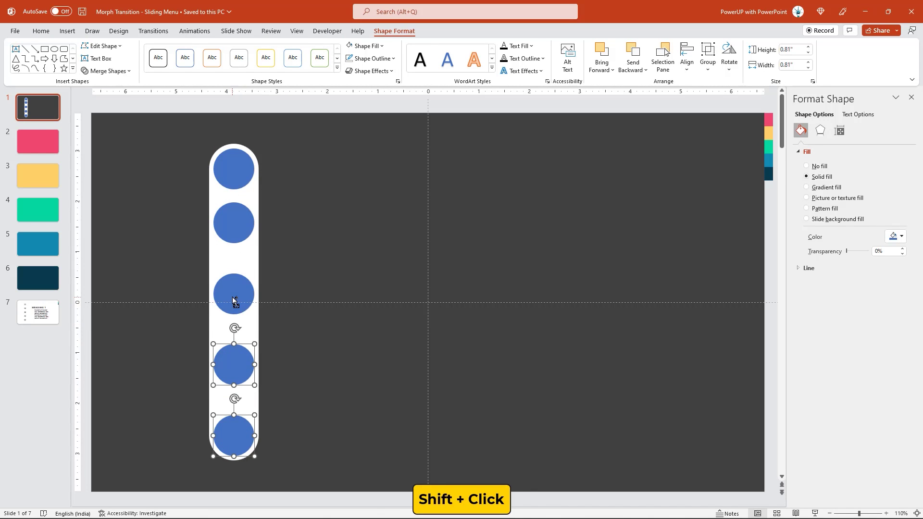
pyautogui.keyDown('shift'); pyautogui.click(237, 163); pyautogui.keyUp('shift')
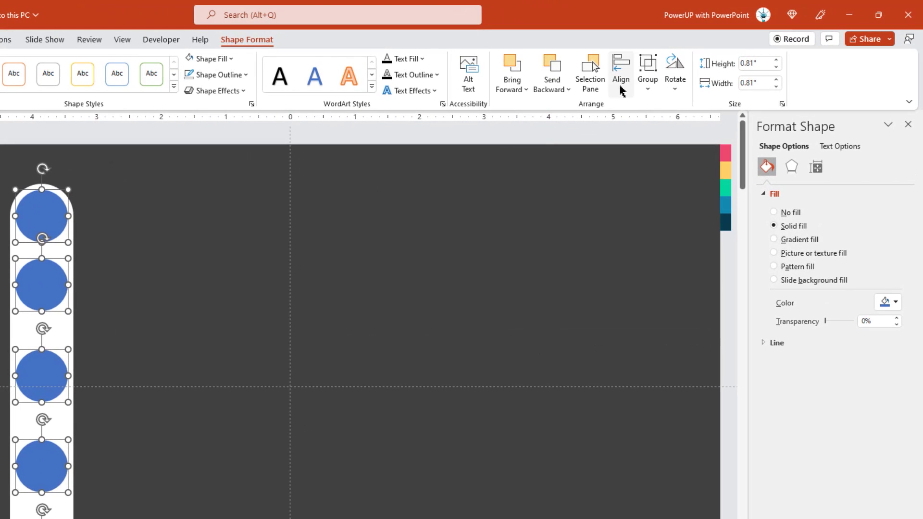
pyautogui.click(620, 77)
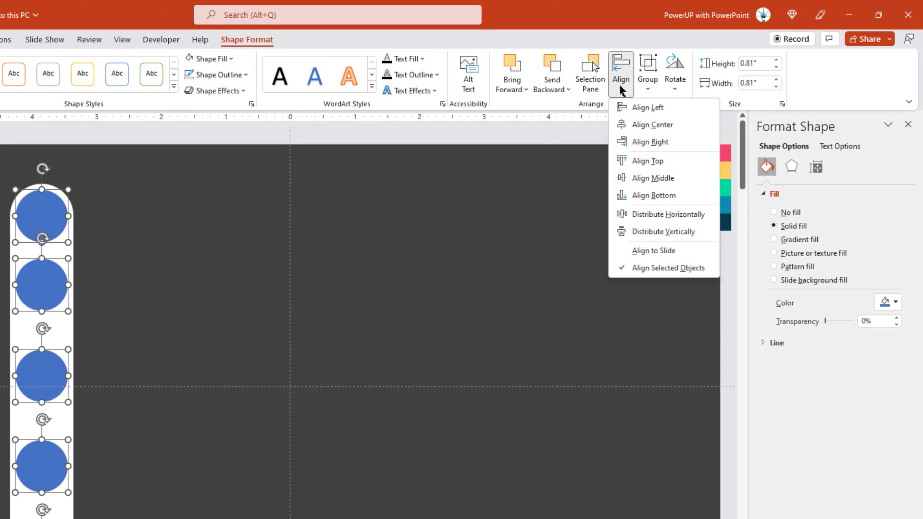
pyautogui.click(640, 231)
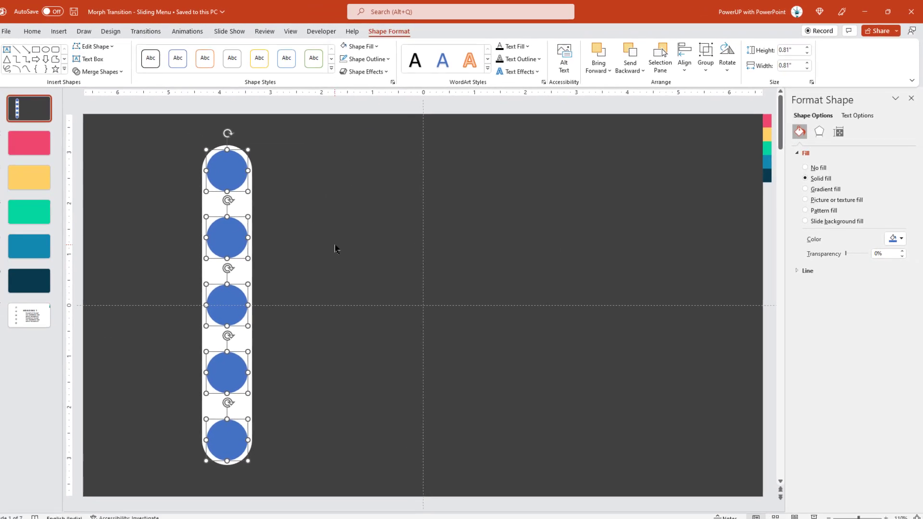
pyautogui.click(178, 314)
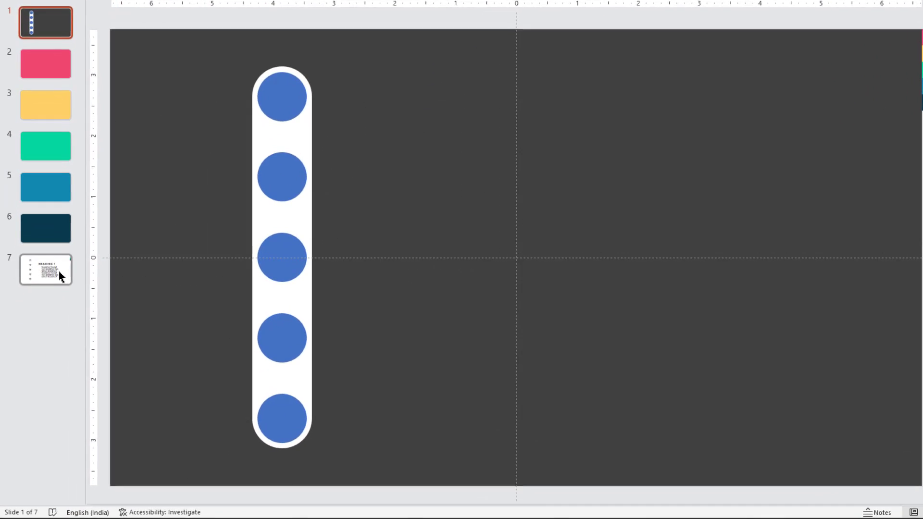
# Step: Bring the five icons from slide 7 onto slide 1 beside the pill
pyautogui.click(50, 317)
pyautogui.moveTo(234, 42); pyautogui.dragTo(352, 459)
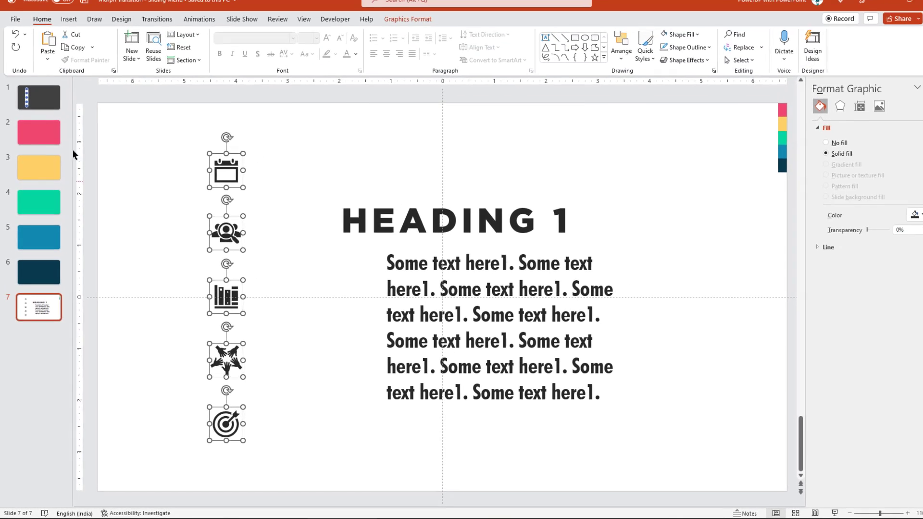
pyautogui.click(47, 9)
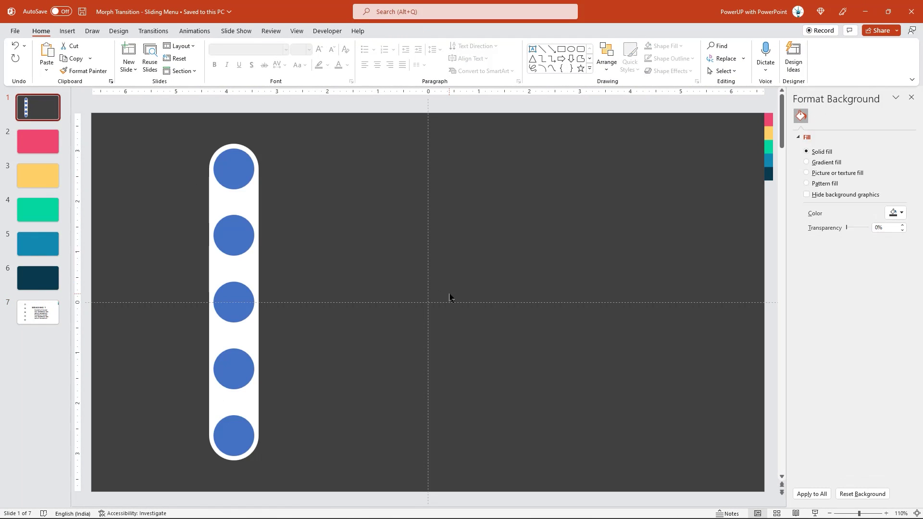
pyautogui.hotkey('ctrl', 'v')
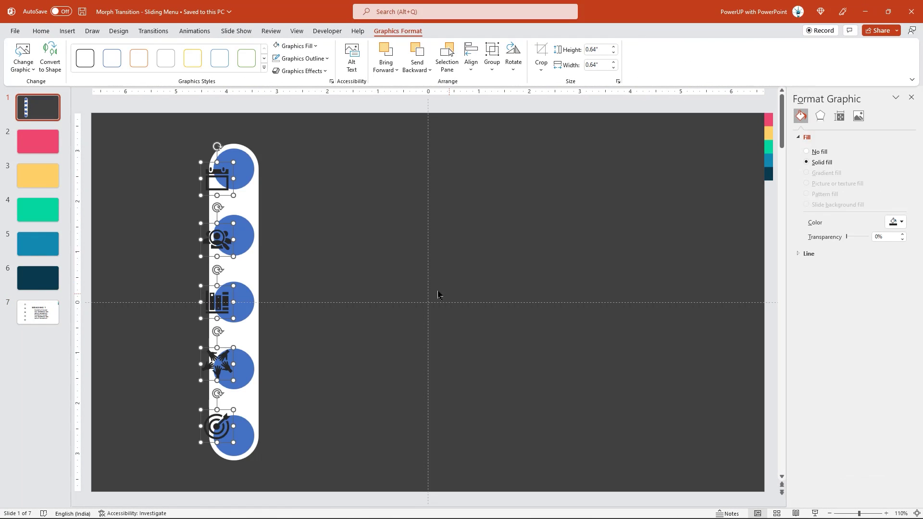
pyautogui.moveTo(218, 238); pyautogui.dragTo(340, 229)
pyautogui.click(351, 186)
# Step: Place the calendar, people search, books, hands and target icons on circles one to five
pyautogui.moveTo(340, 171); pyautogui.dragTo(234, 171)
pyautogui.moveTo(340, 231); pyautogui.dragTo(234, 235)
pyautogui.moveTo(339, 294); pyautogui.dragTo(233, 302)
pyautogui.moveTo(339, 355); pyautogui.dragTo(234, 368)
pyautogui.moveTo(327, 417); pyautogui.dragTo(231, 436)
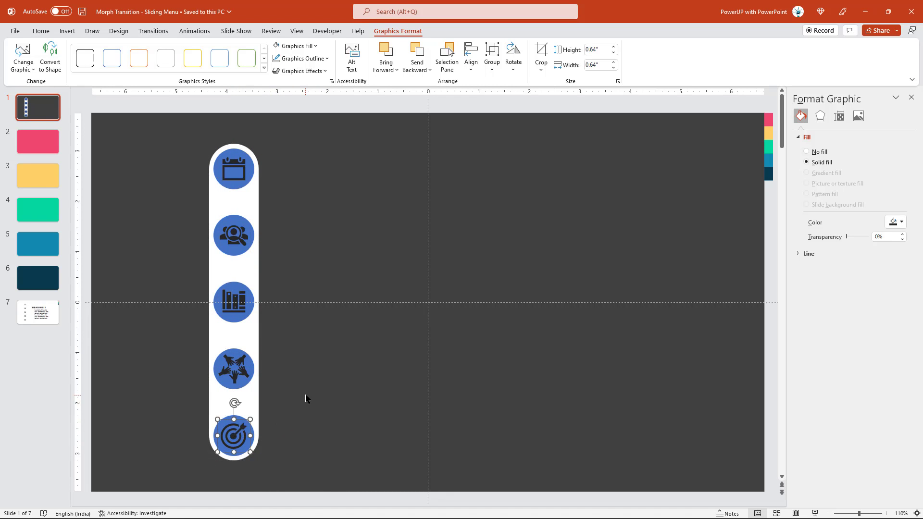
pyautogui.click(305, 398)
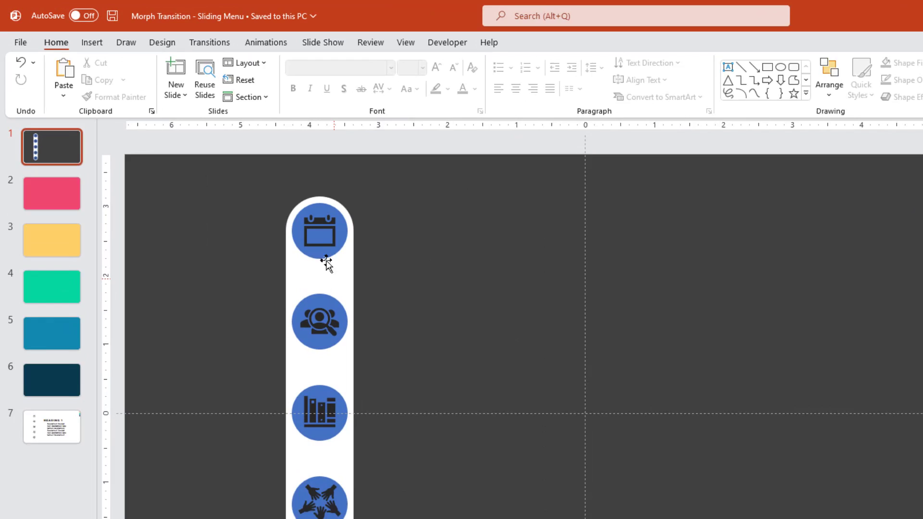
# Step: Give the calendar icon on slide 1 a click action hyperlinking to Slide 2
pyautogui.click(236, 172)
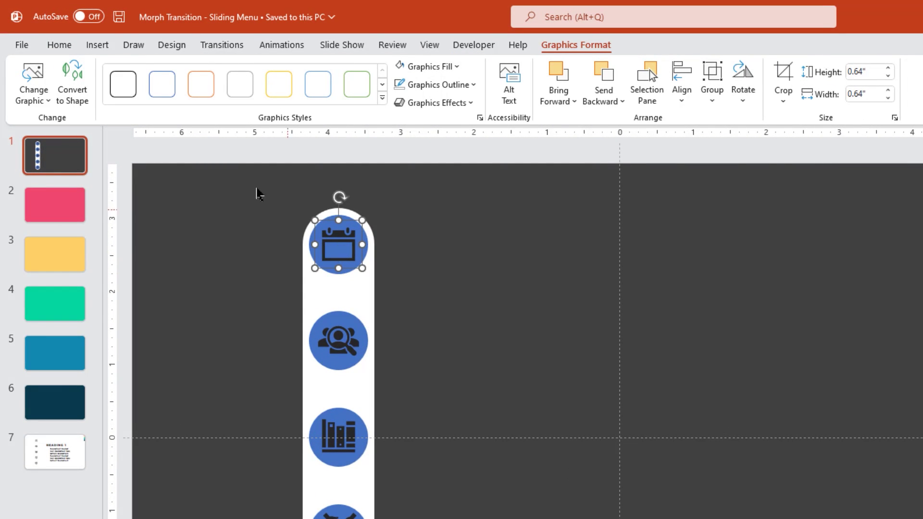
pyautogui.click(105, 51)
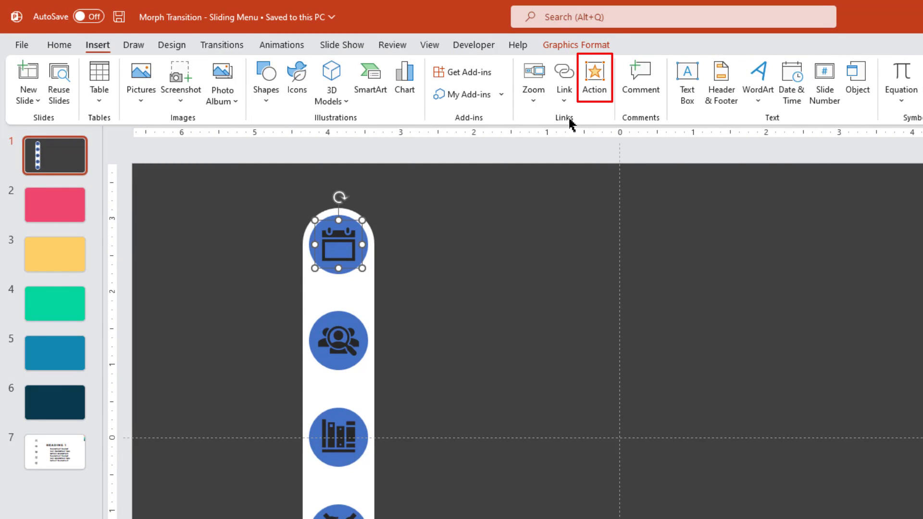
pyautogui.click(596, 93)
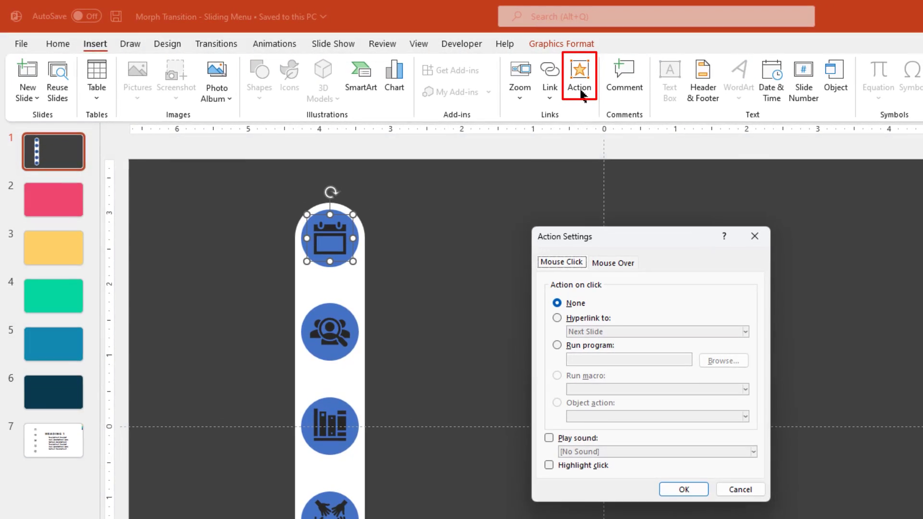
pyautogui.click(583, 317)
pyautogui.click(742, 331)
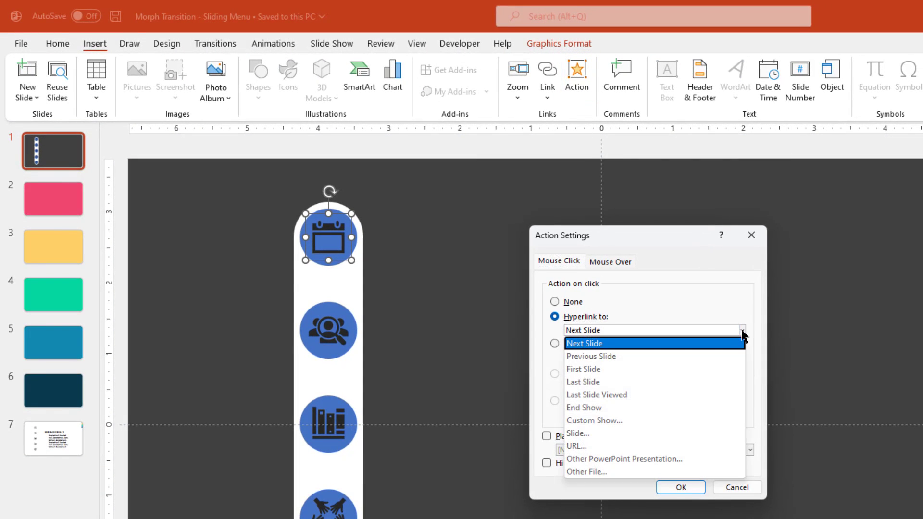
pyautogui.click(590, 435)
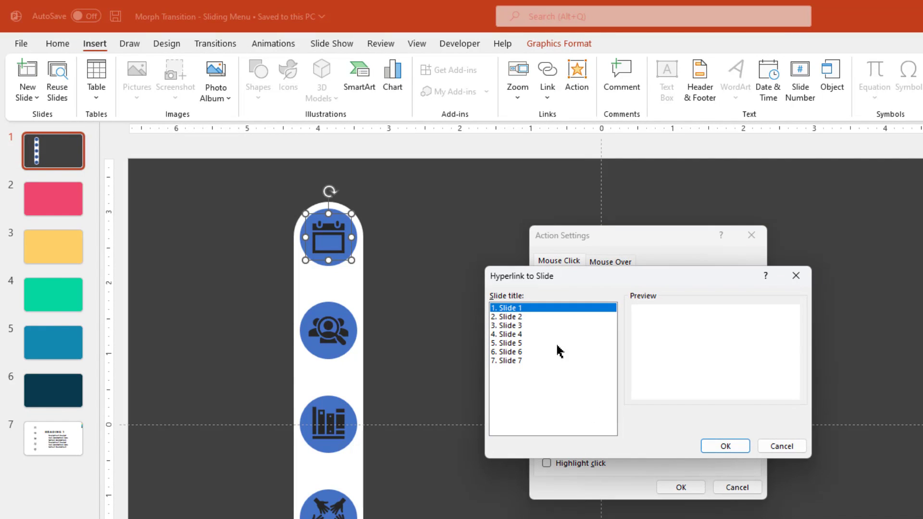
pyautogui.click(511, 317)
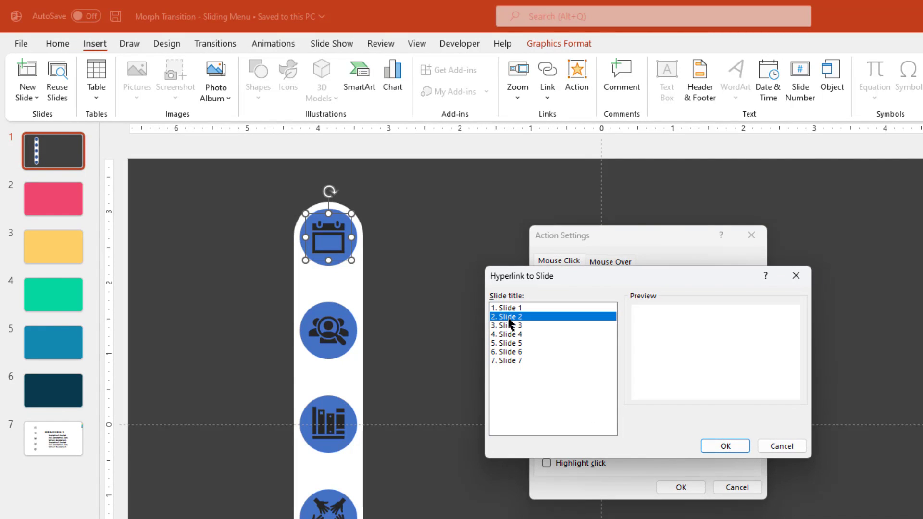
pyautogui.click(713, 442)
pyautogui.click(680, 488)
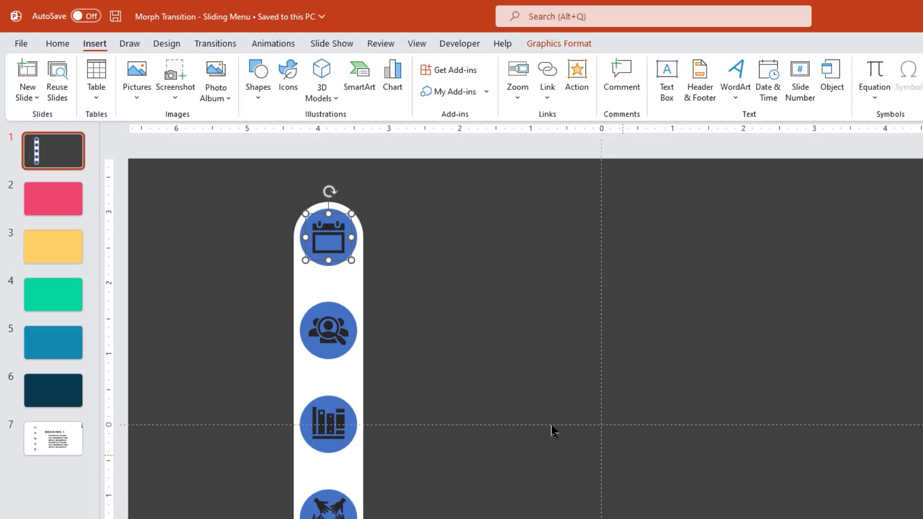
# Step: Hyperlink the people search icon to Slide 3
pyautogui.click(328, 327)
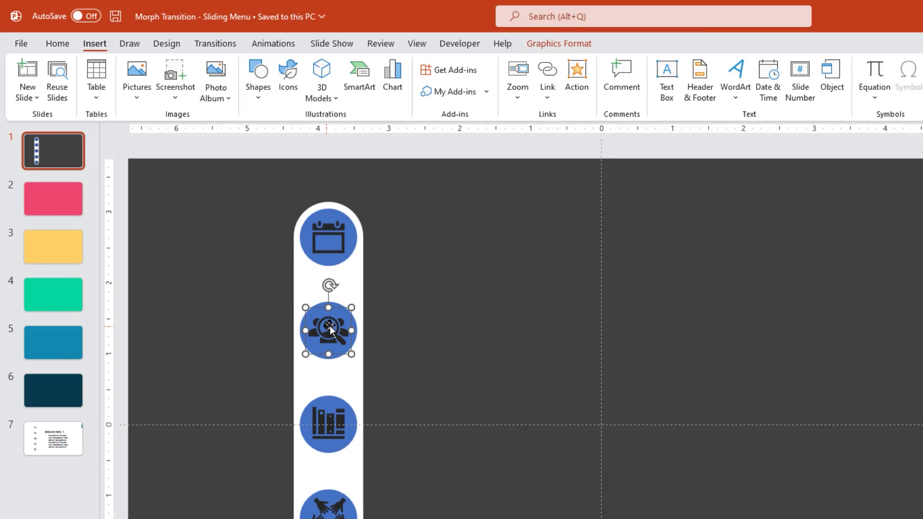
pyautogui.click(577, 79)
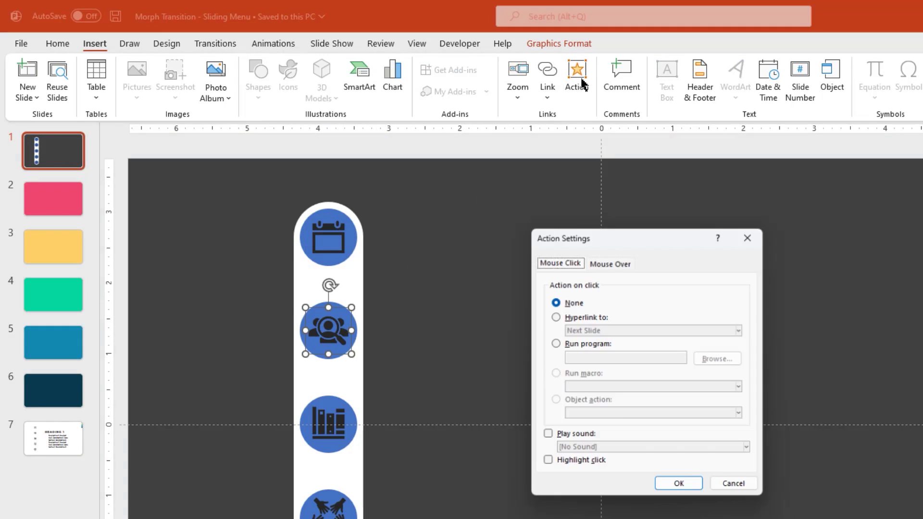
pyautogui.click(574, 318)
pyautogui.click(742, 330)
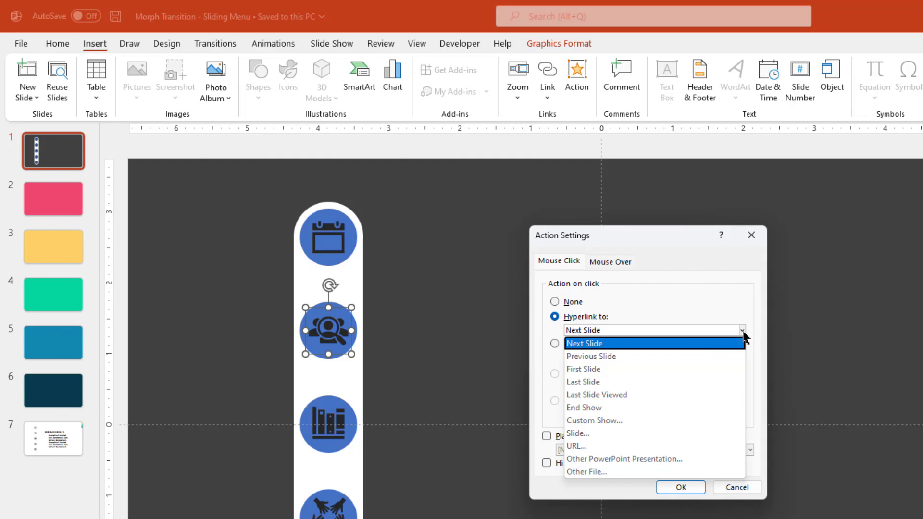
pyautogui.click(584, 436)
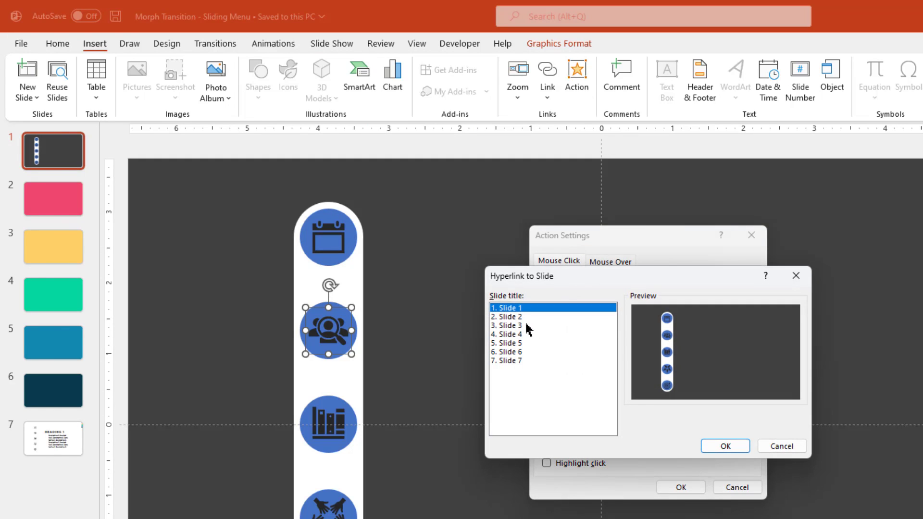
pyautogui.click(509, 326)
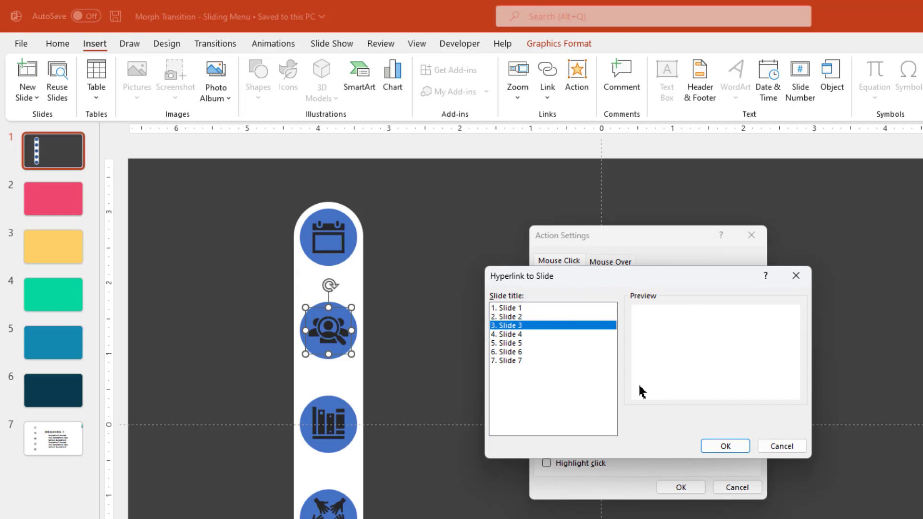
pyautogui.click(712, 442)
pyautogui.click(681, 487)
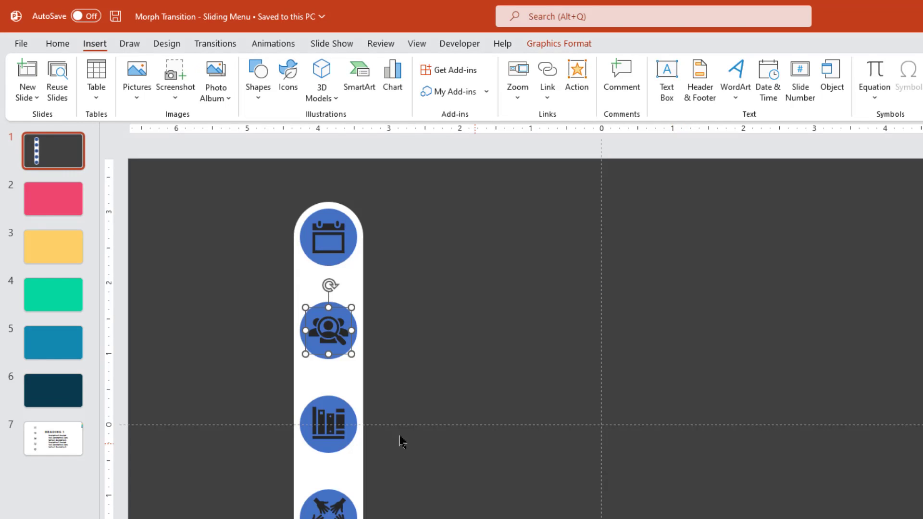
# Step: Hyperlink the books icon to Slide 4
pyautogui.click(338, 423)
pyautogui.click(576, 78)
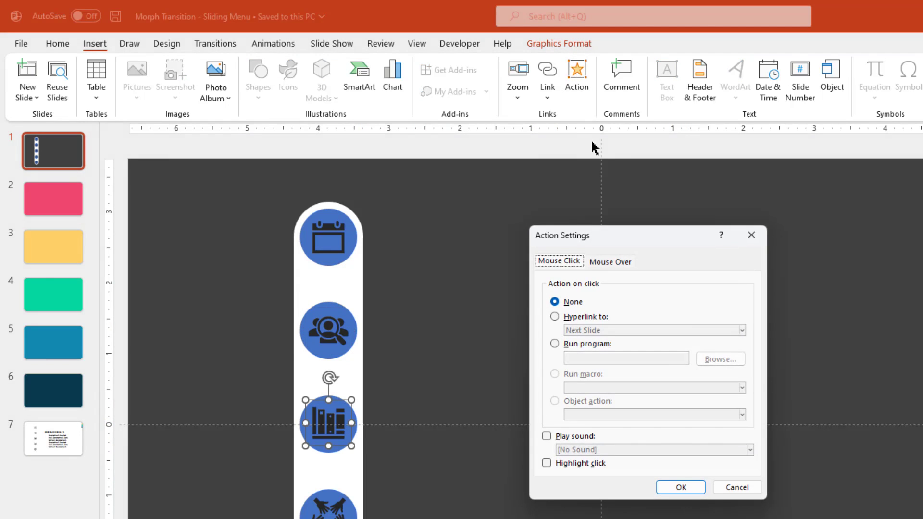
pyautogui.click(579, 316)
pyautogui.click(742, 330)
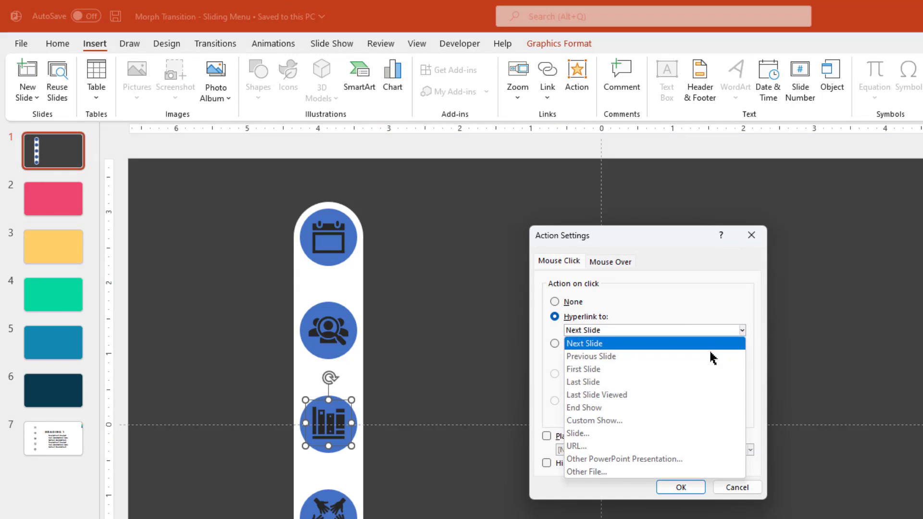
pyautogui.click(592, 435)
pyautogui.click(519, 335)
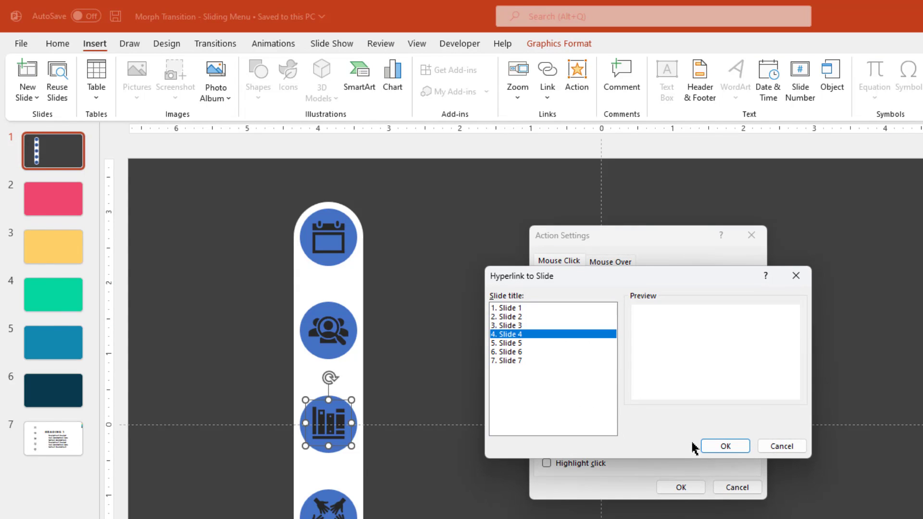
pyautogui.click(720, 446)
pyautogui.click(681, 487)
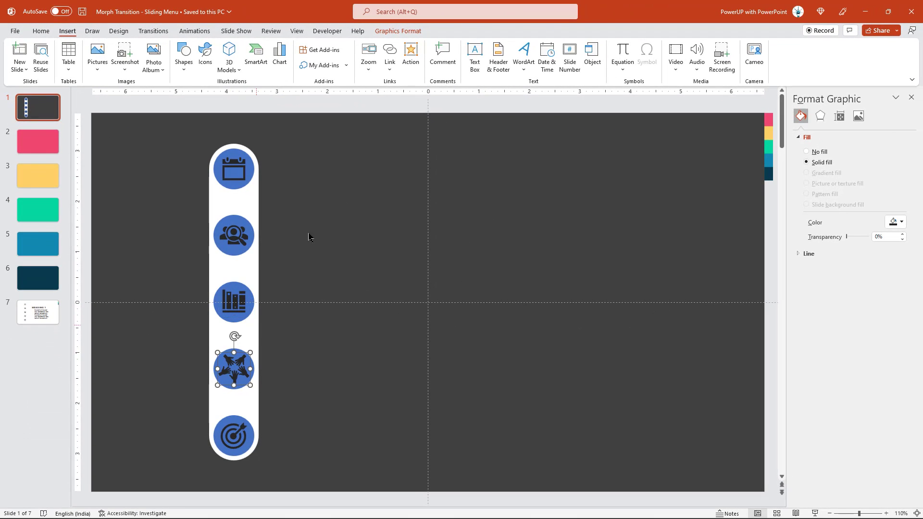
# Step: Hyperlink the hands icon to Slide 5
pyautogui.click(410, 53)
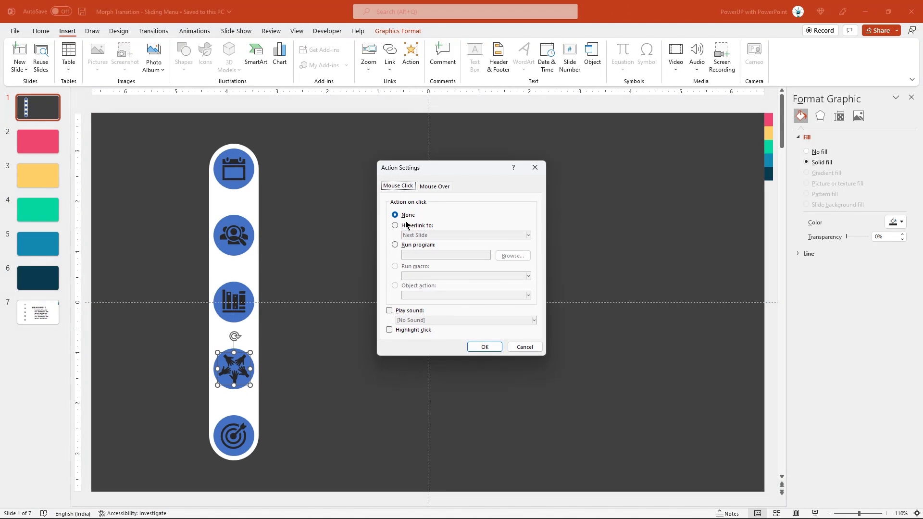
pyautogui.click(394, 224)
pyautogui.click(527, 235)
pyautogui.click(406, 308)
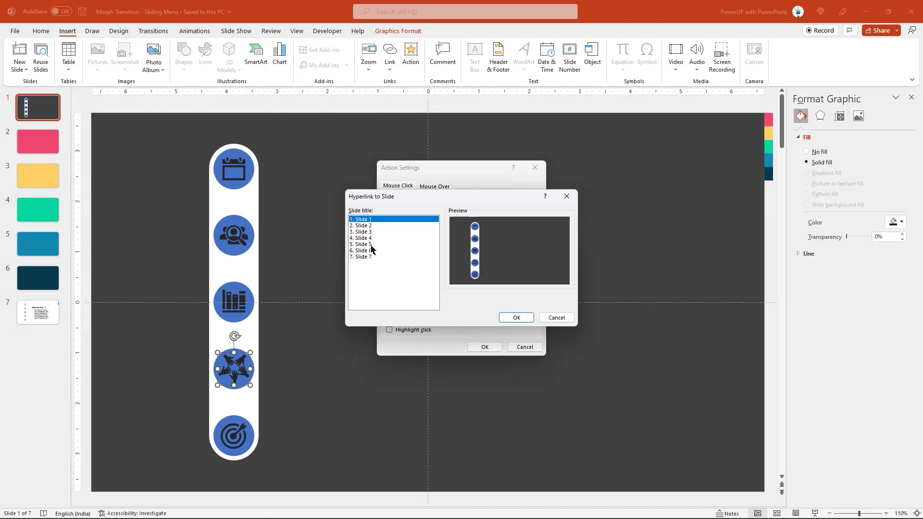
pyautogui.click(371, 245)
pyautogui.click(514, 318)
pyautogui.click(484, 346)
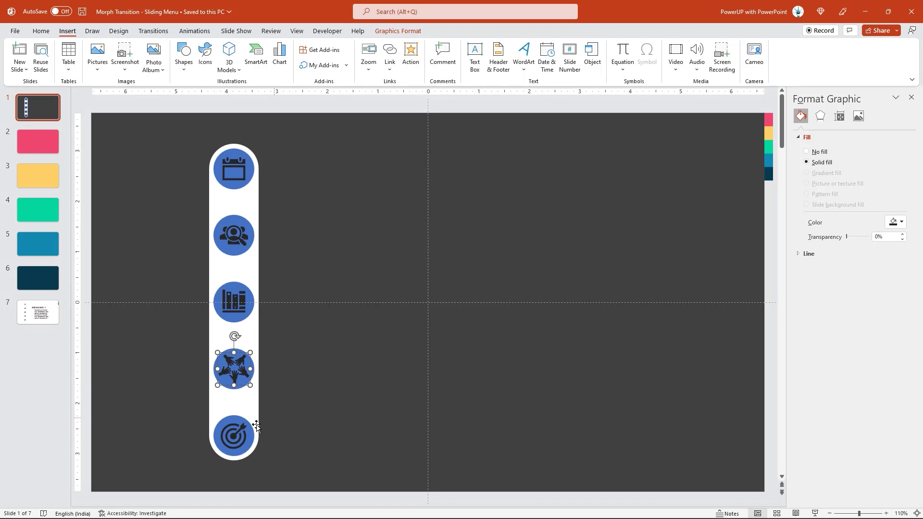
# Step: Hyperlink the target icon to Slide 6
pyautogui.click(411, 55)
pyautogui.click(408, 225)
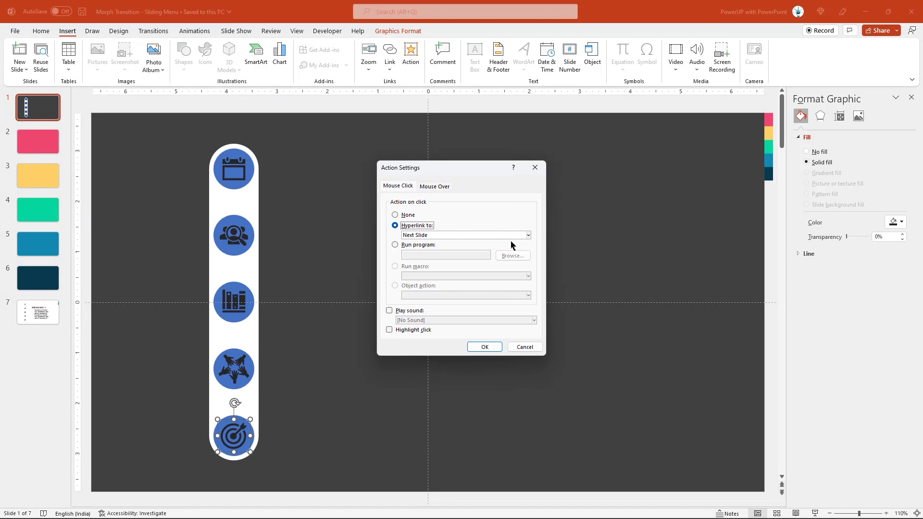
pyautogui.click(528, 235)
pyautogui.click(414, 309)
pyautogui.click(372, 251)
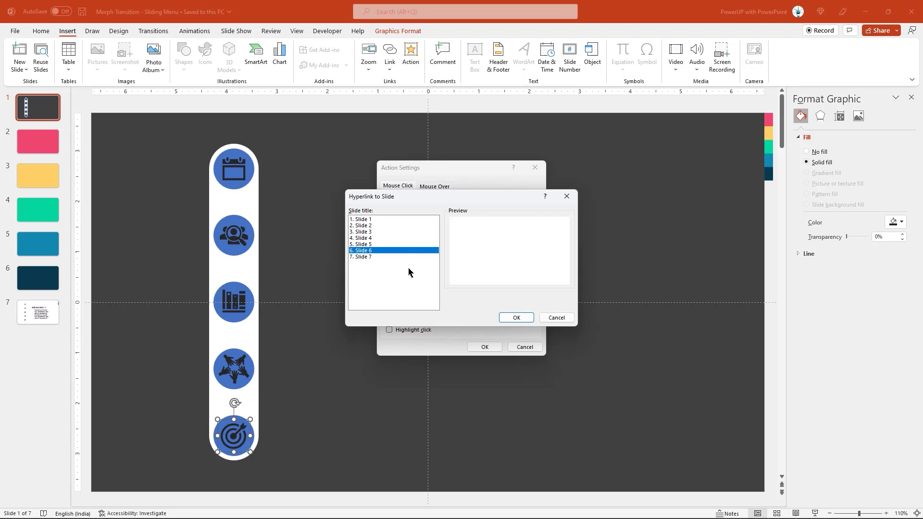
pyautogui.click(513, 317)
pyautogui.click(485, 347)
pyautogui.click(362, 266)
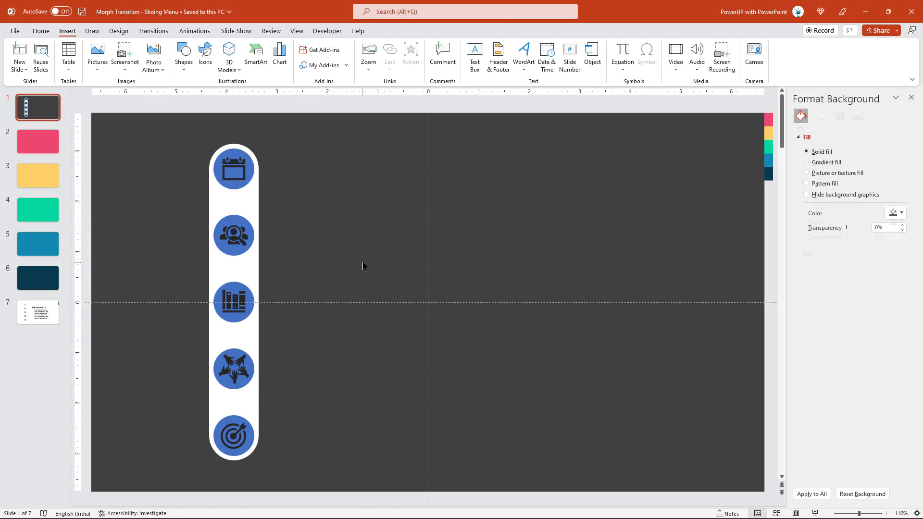
# Step: Copy slide 1's pill icon menu and paste it onto slides 2 and 3
pyautogui.moveTo(172, 134); pyautogui.dragTo(287, 482)
pyautogui.hotkey('ctrl', 'c')
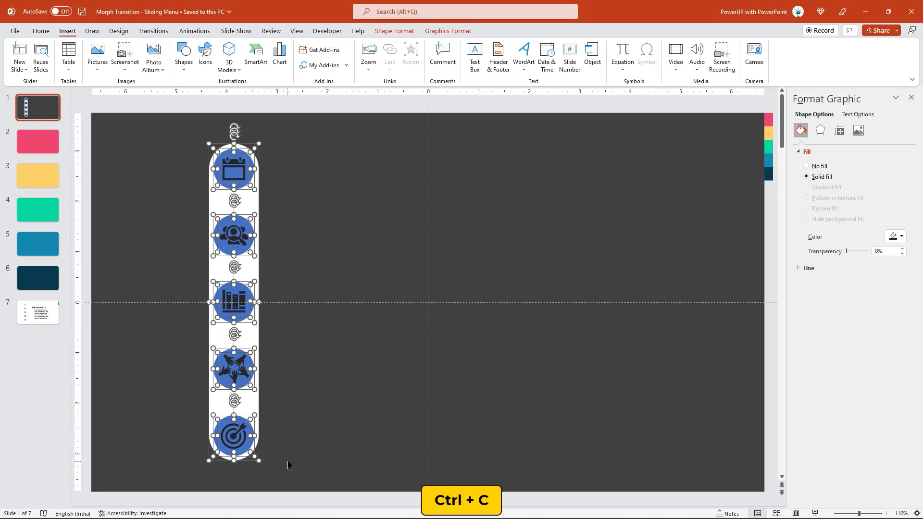
pyautogui.click(52, 148)
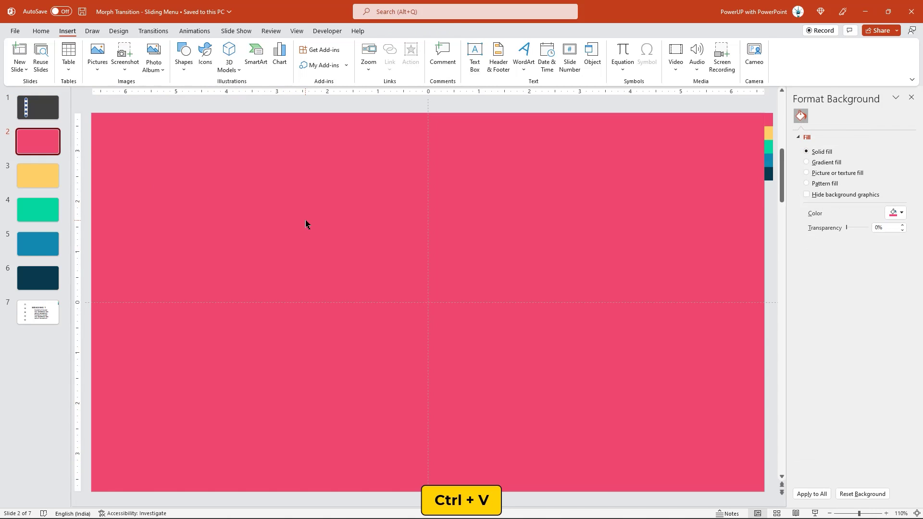
pyautogui.hotkey('ctrl', 'v')
pyautogui.click(57, 174)
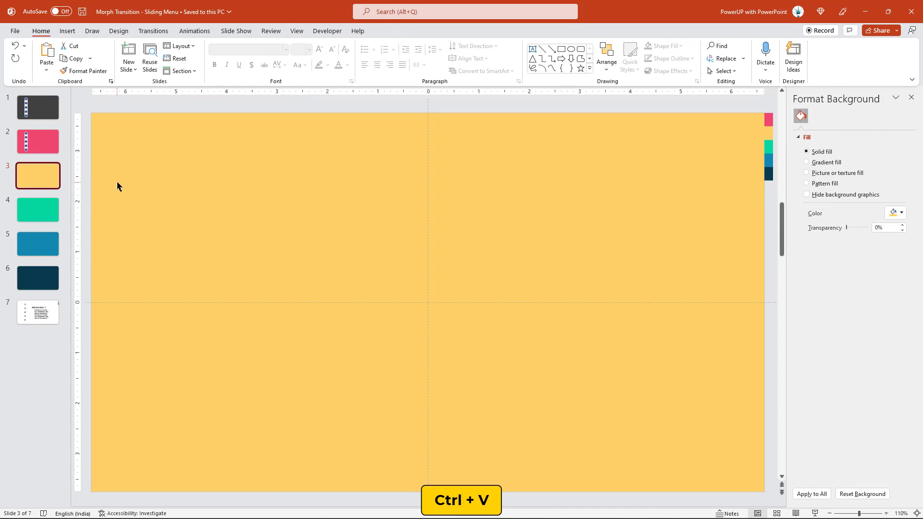
pyautogui.hotkey('ctrl', 'v')
# Step: Paste the icon menu onto slides 4, 5 and 6
pyautogui.click(49, 218)
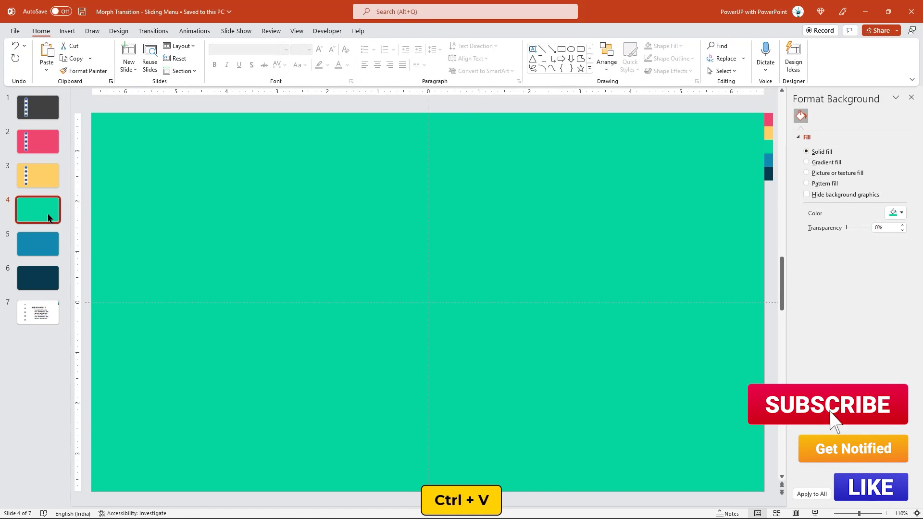
pyautogui.hotkey('ctrl', 'v')
pyautogui.click(45, 243)
pyautogui.hotkey('ctrl', 'v')
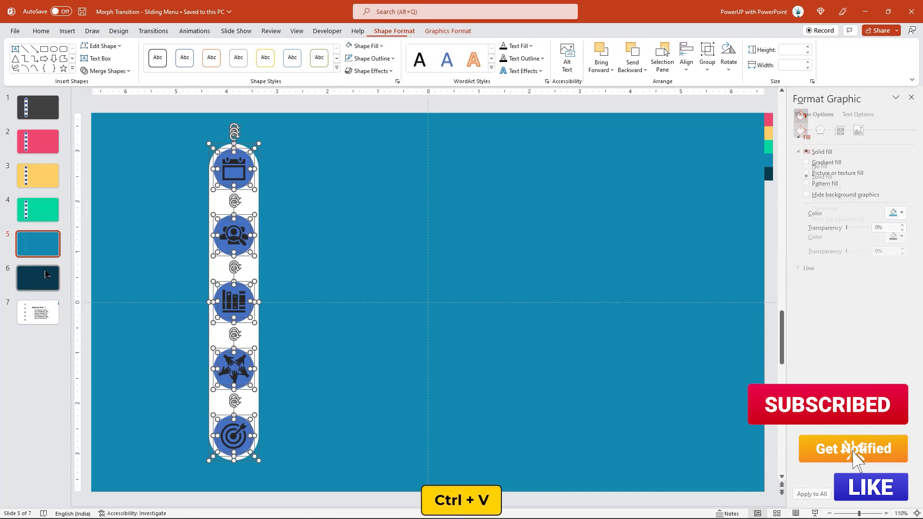
pyautogui.click(45, 273)
pyautogui.hotkey('ctrl', 'v')
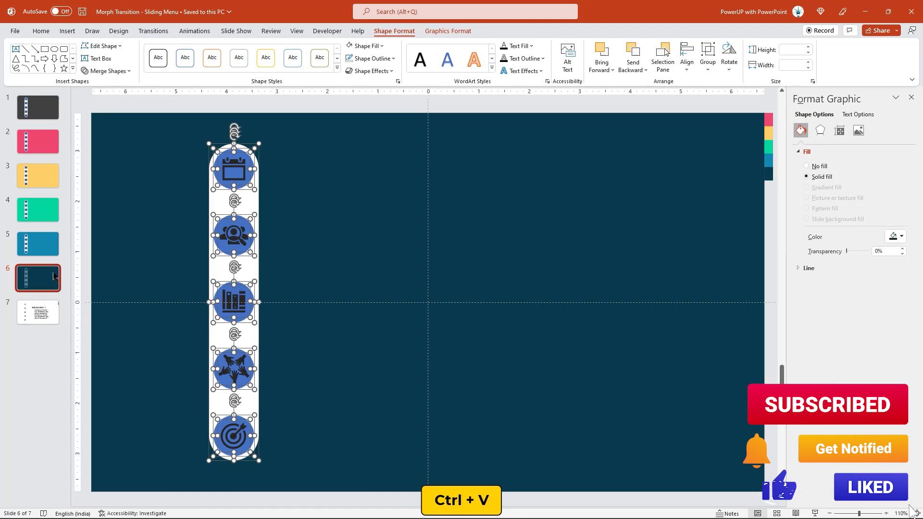
pyautogui.click(140, 244)
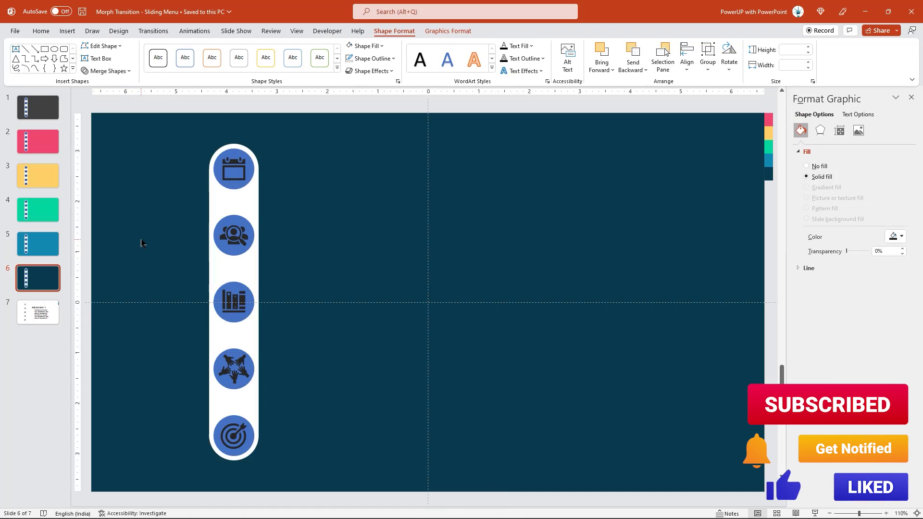
# Step: Select all five icon circles on slide 1 and fill them white
pyautogui.click(48, 119)
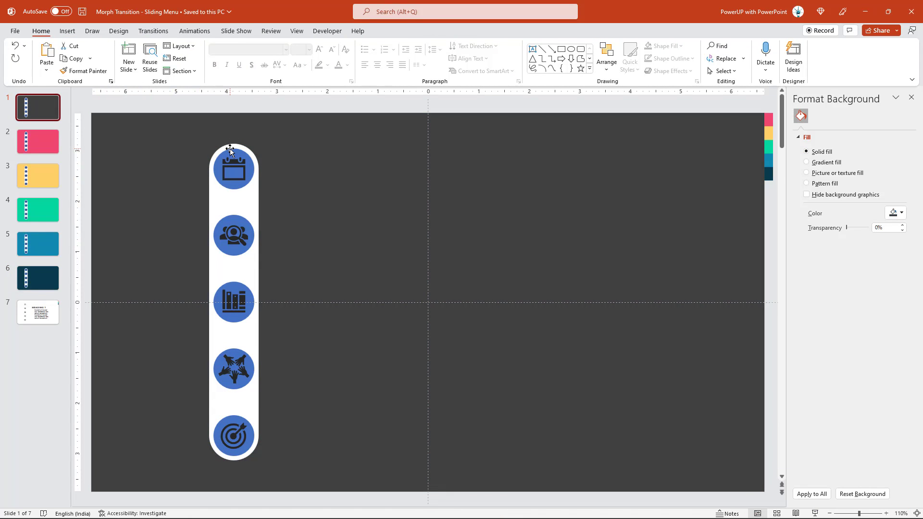
pyautogui.click(230, 150)
pyautogui.keyDown('shift'); pyautogui.click(236, 224); pyautogui.keyUp('shift')
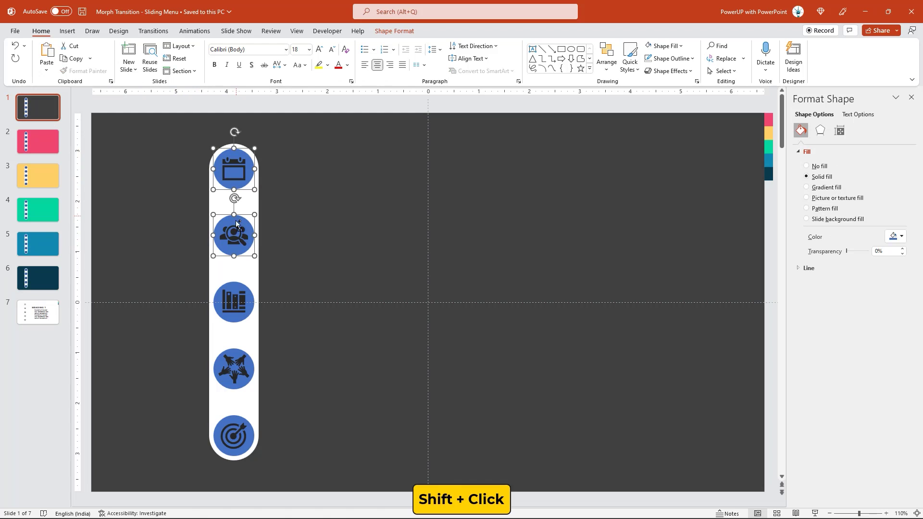
pyautogui.keyDown('shift'); pyautogui.click(237, 288); pyautogui.keyUp('shift')
pyautogui.keyDown('shift'); pyautogui.click(240, 352); pyautogui.keyUp('shift')
pyautogui.keyDown('shift'); pyautogui.click(238, 419); pyautogui.keyUp('shift')
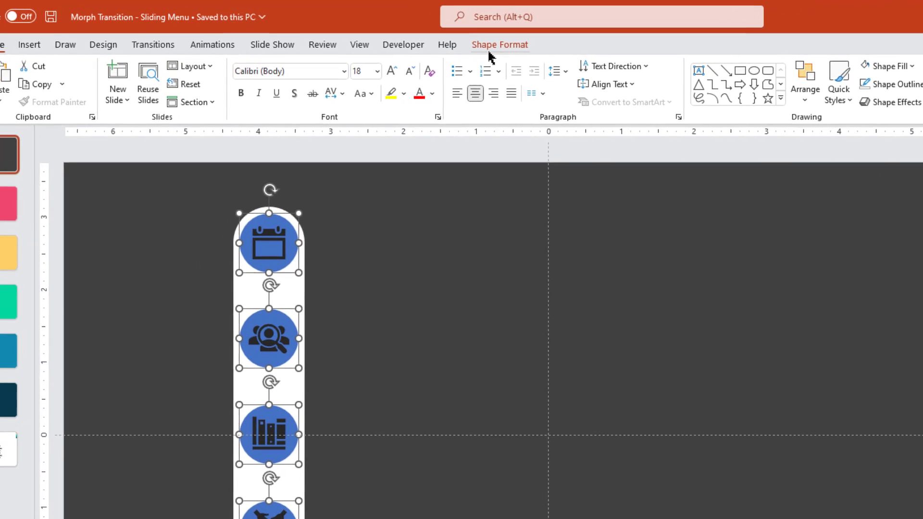
pyautogui.click(394, 31)
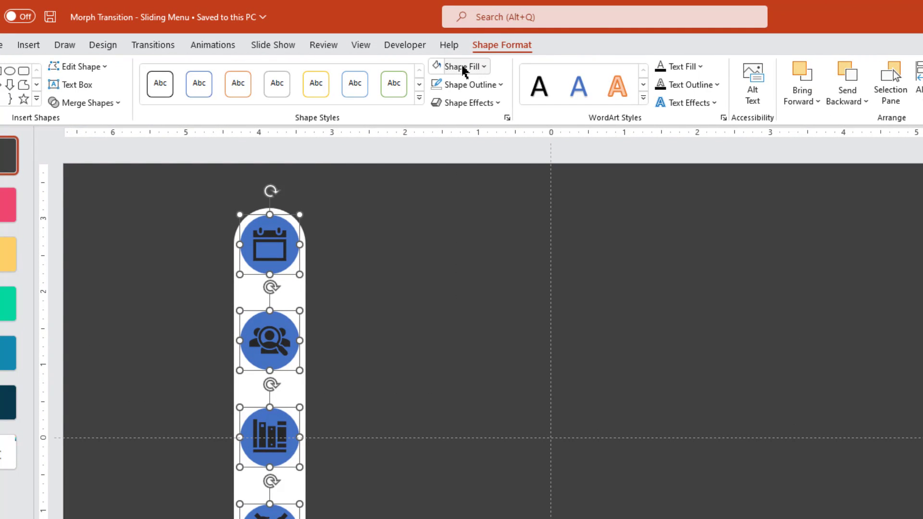
pyautogui.click(447, 71)
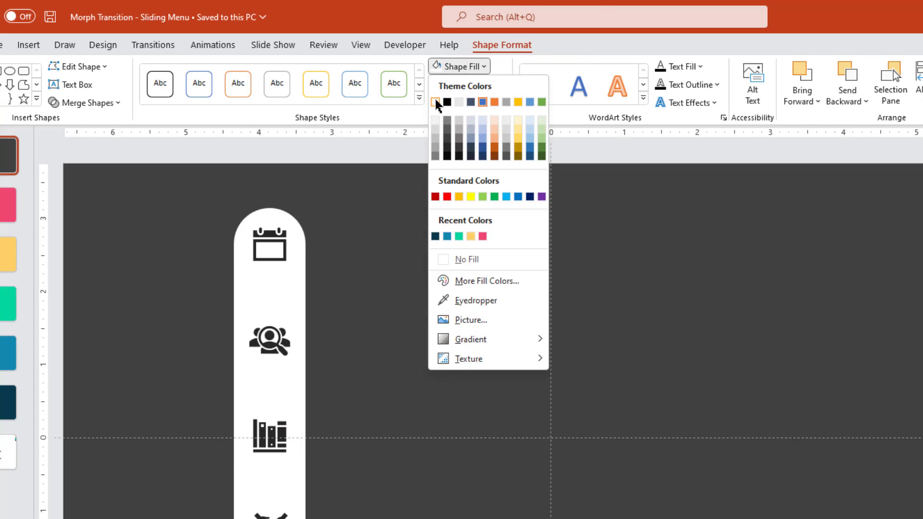
pyautogui.click(435, 102)
pyautogui.click(393, 271)
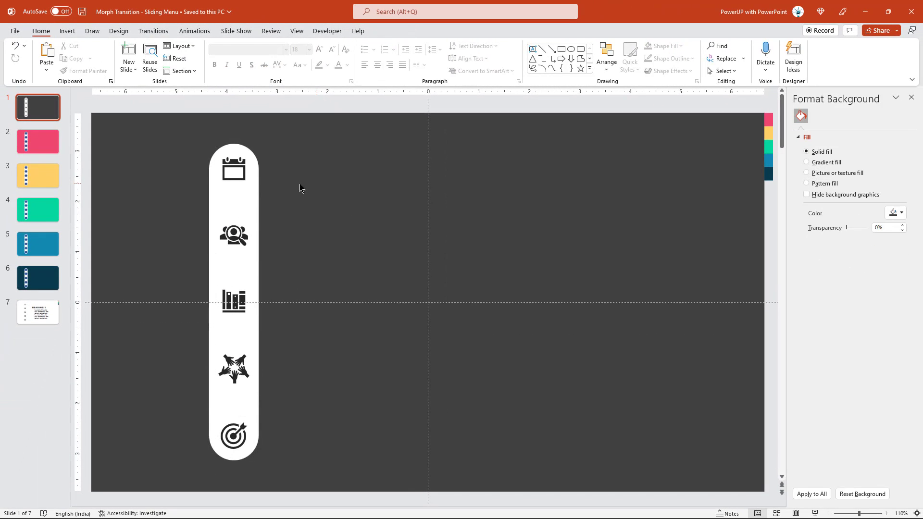
# Step: On slide 2, fill the calendar icon's circle with the pink background colour
pyautogui.click(41, 151)
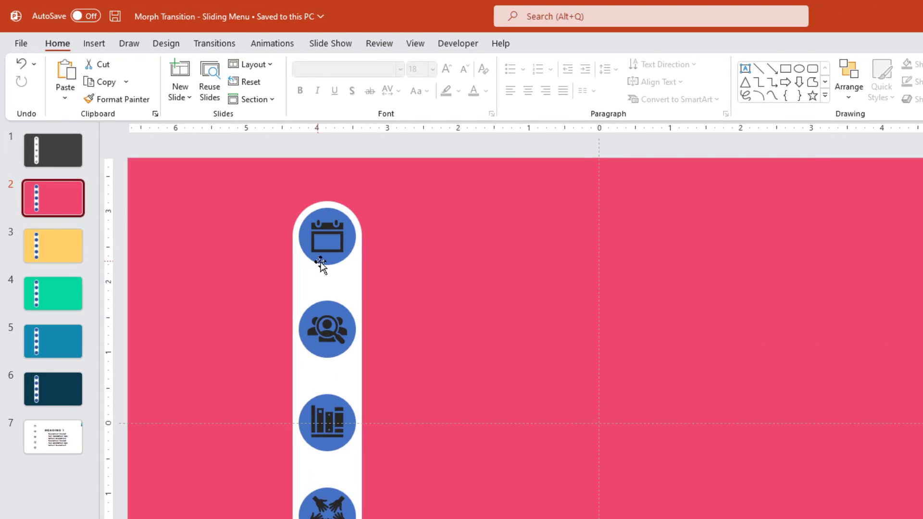
pyautogui.click(230, 187)
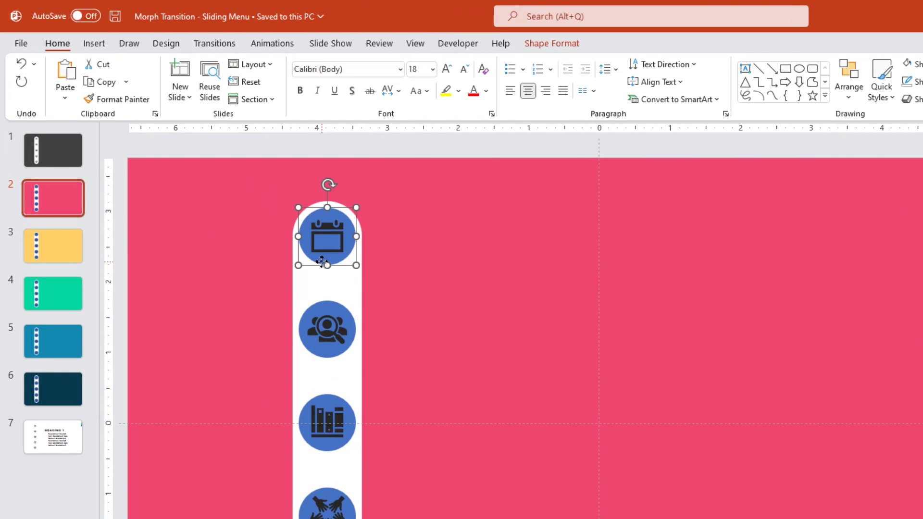
pyautogui.click(539, 43)
pyautogui.click(527, 64)
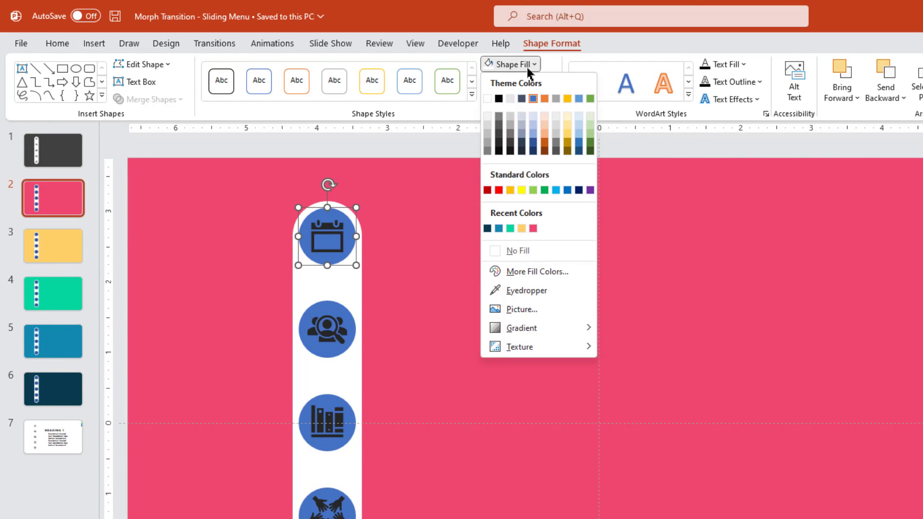
pyautogui.click(533, 229)
pyautogui.click(330, 232)
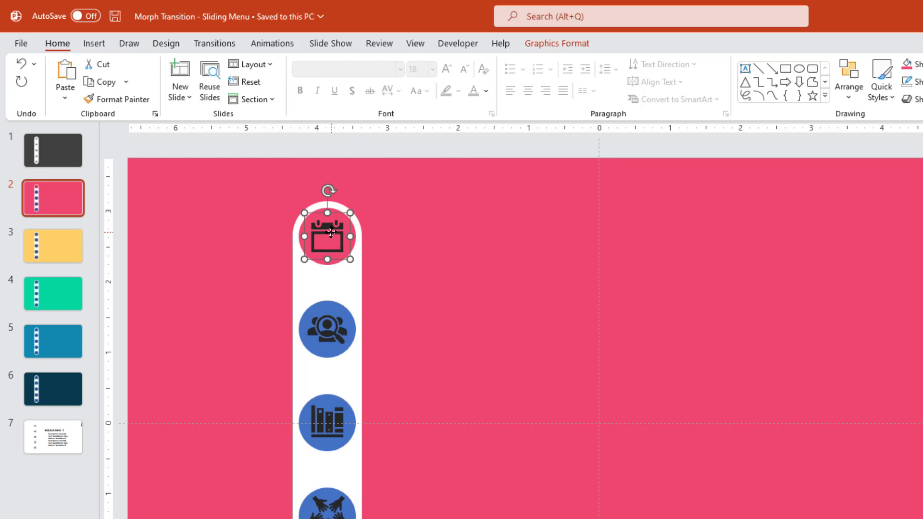
# Step: Make the calendar icon on slide 2 white
pyautogui.click(538, 48)
pyautogui.click(410, 64)
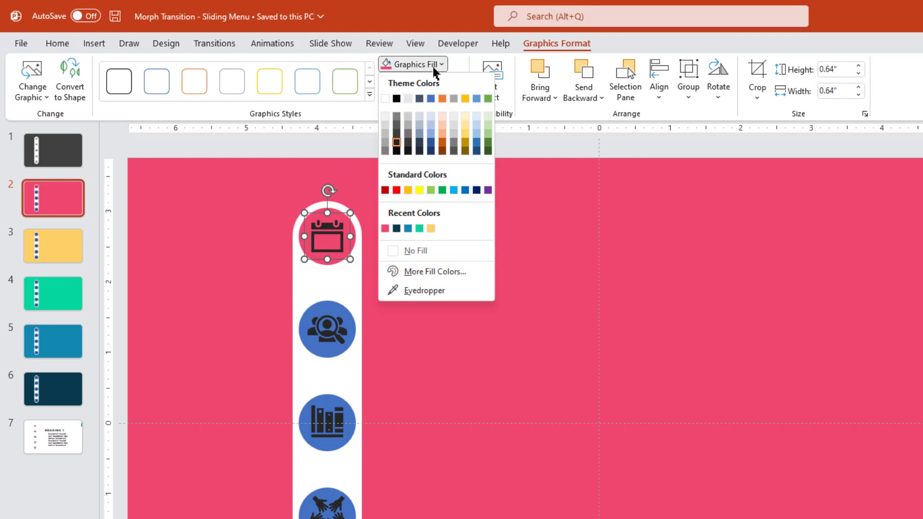
pyautogui.click(385, 99)
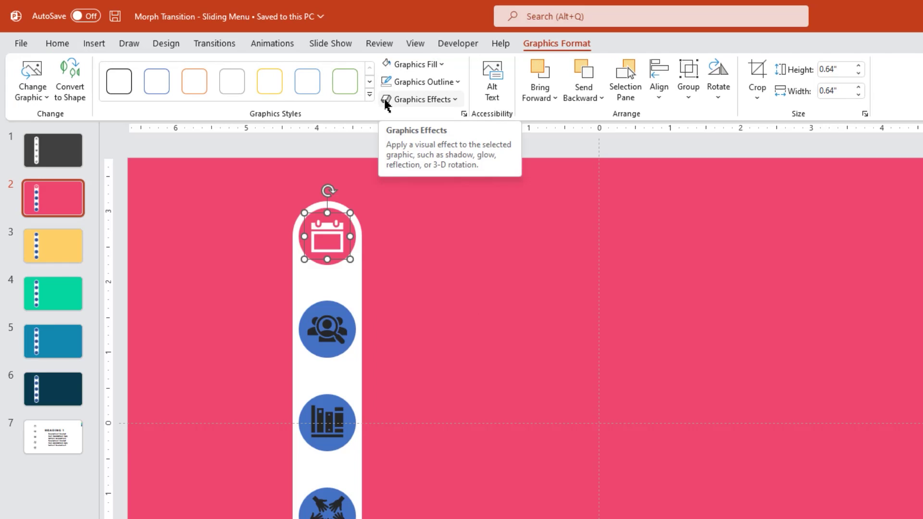
# Step: Set the calendar icon's click action to None, removing its link to slide 2
pyautogui.click(96, 44)
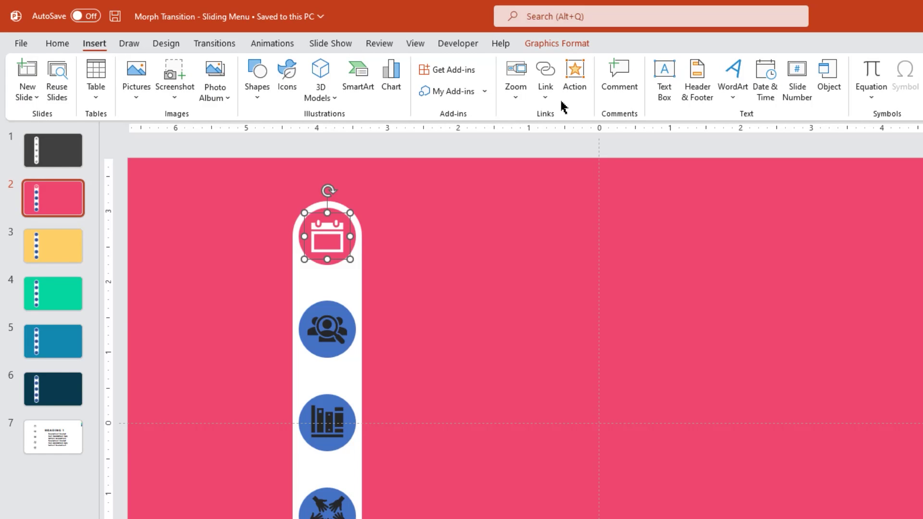
pyautogui.click(576, 86)
pyautogui.click(553, 302)
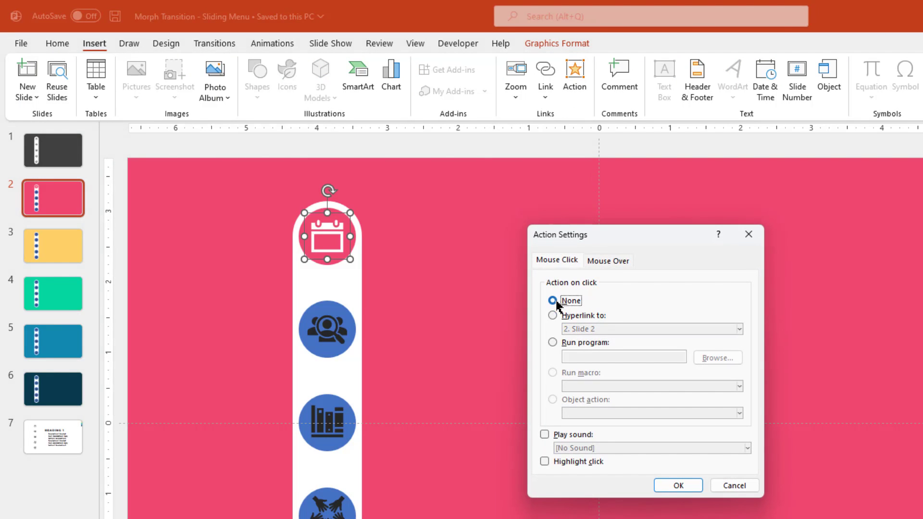
pyautogui.click(678, 486)
# Step: Fill the people, books, hands and target circles on slide 2 with white
pyautogui.click(335, 312)
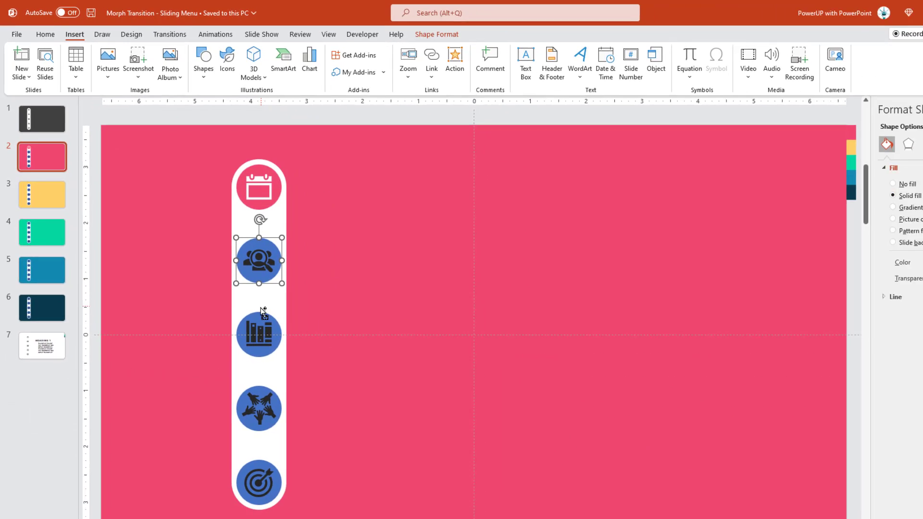
pyautogui.keyDown('shift'); pyautogui.click(262, 321); pyautogui.keyUp('shift')
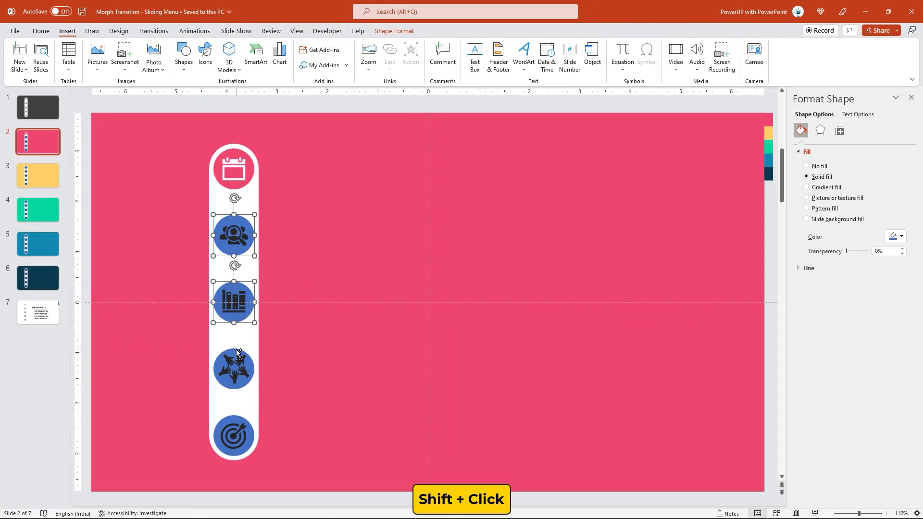
pyautogui.keyDown('shift'); pyautogui.click(232, 414); pyautogui.keyUp('shift')
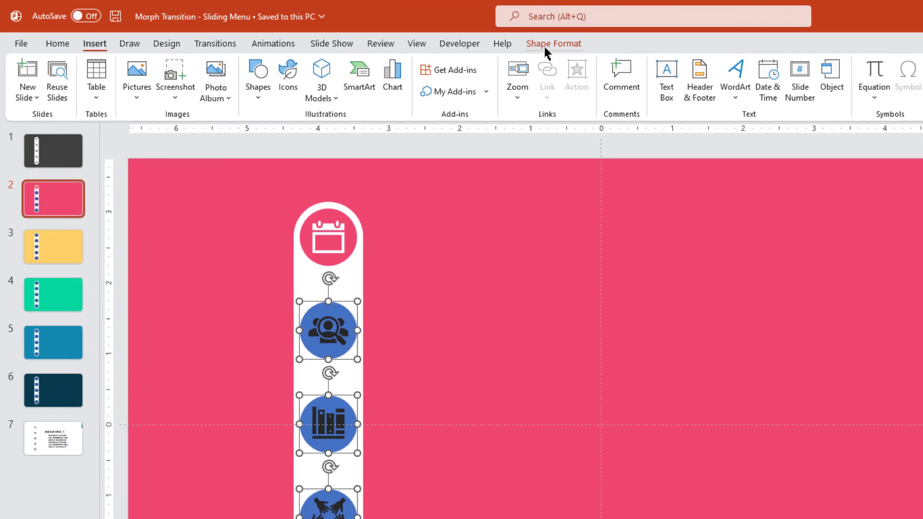
pyautogui.click(389, 33)
pyautogui.click(540, 66)
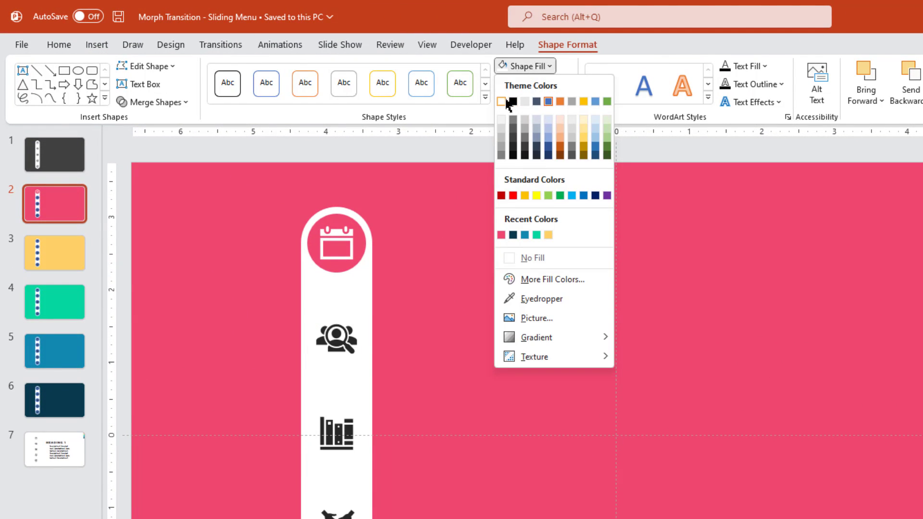
pyautogui.click(504, 102)
pyautogui.click(488, 261)
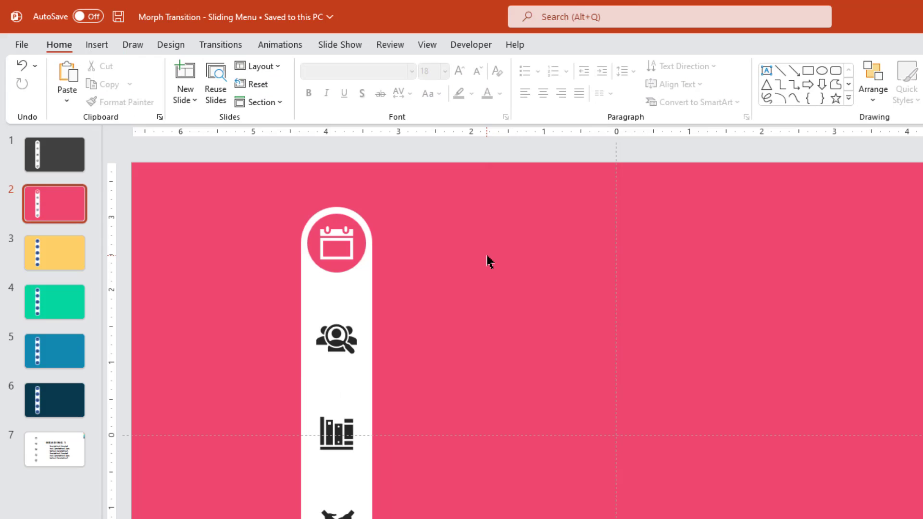
# Step: On slide 3, fill the people circle with the recent yellow and make its symbol white
pyautogui.click(65, 267)
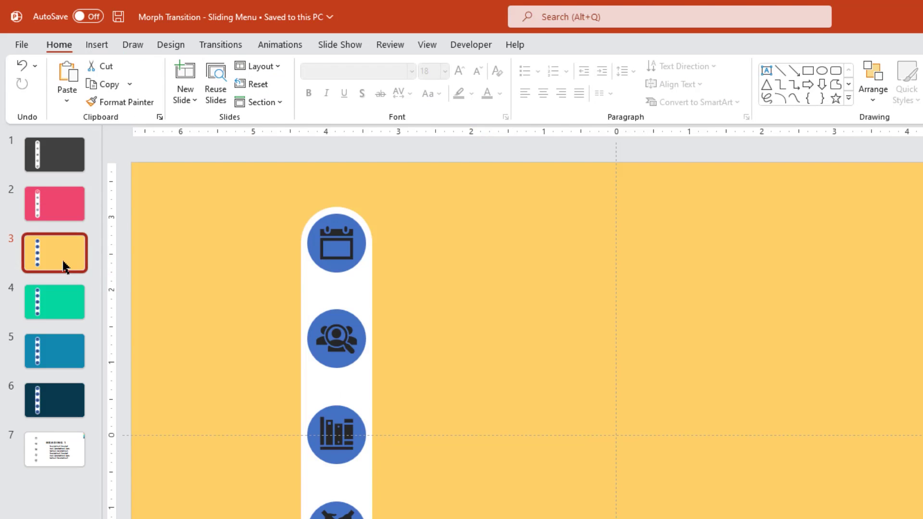
pyautogui.click(337, 312)
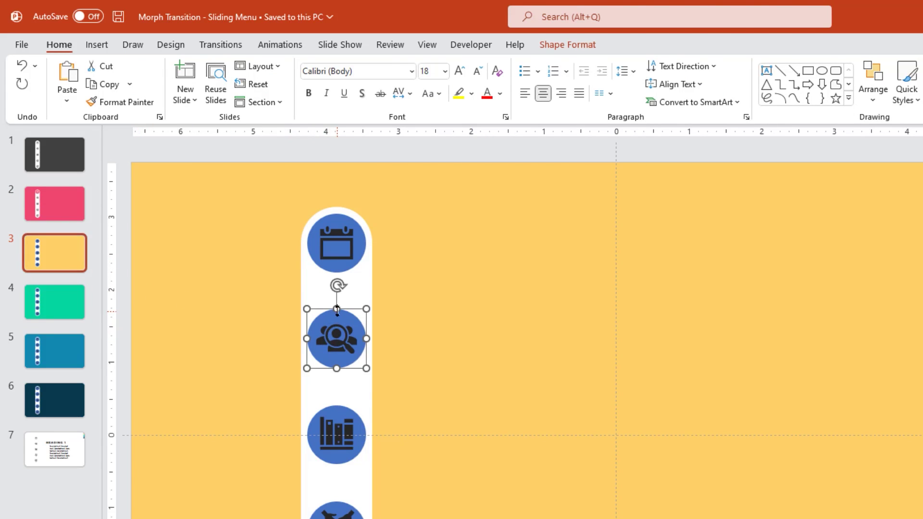
pyautogui.click(554, 46)
pyautogui.click(548, 66)
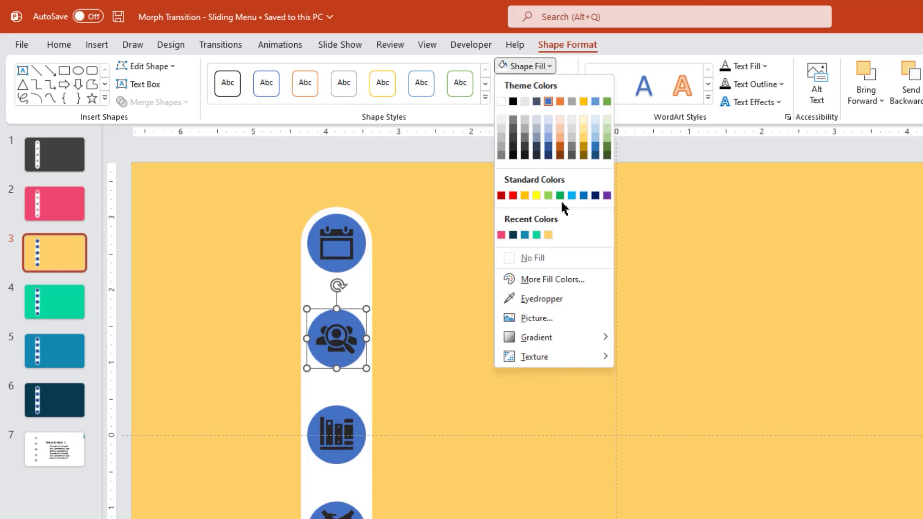
pyautogui.click(550, 234)
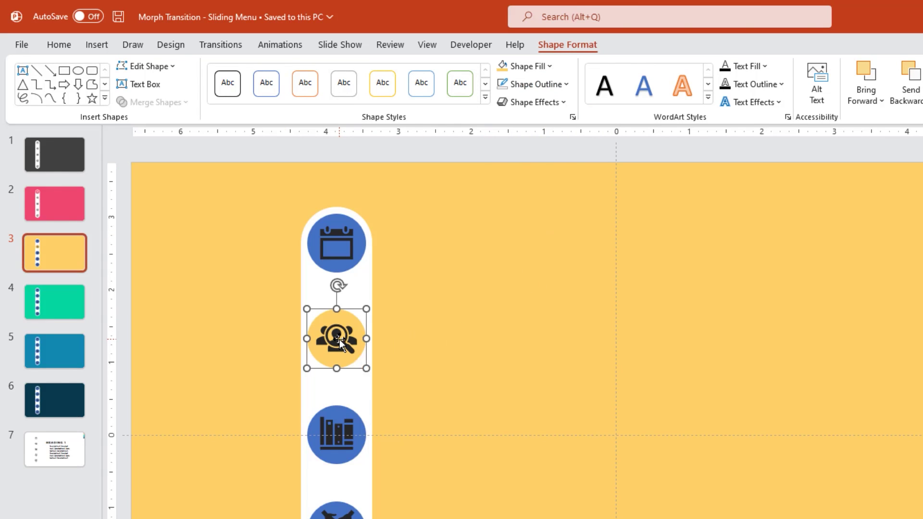
pyautogui.click(557, 47)
pyautogui.click(450, 66)
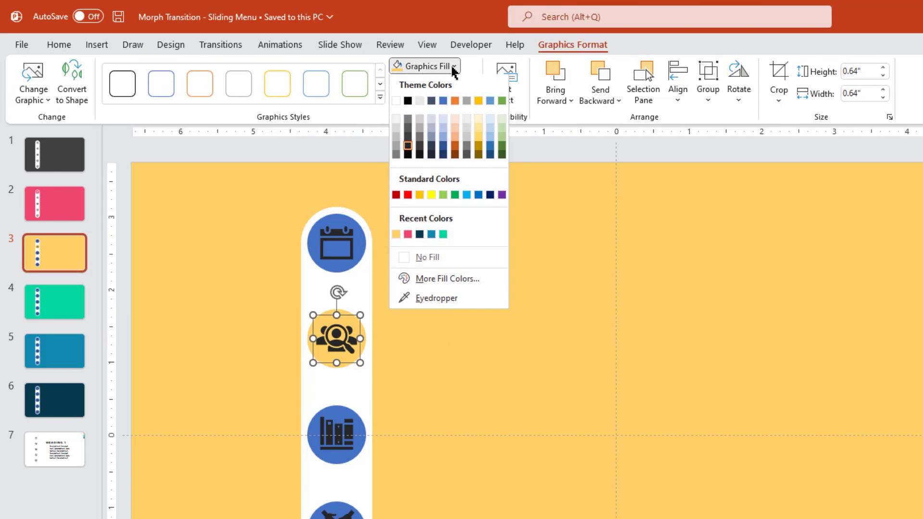
pyautogui.click(395, 101)
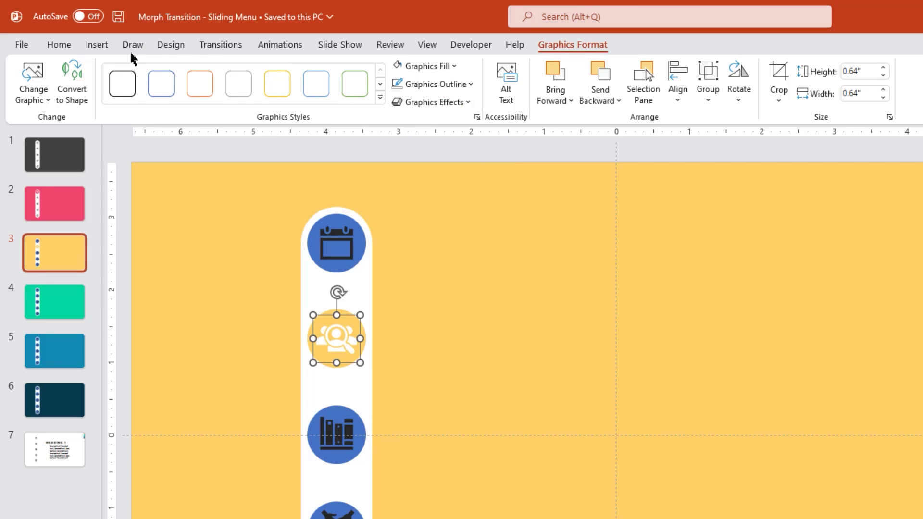
# Step: Set the people icon's click action to None, removing its link to slide 3
pyautogui.click(97, 45)
pyautogui.click(590, 87)
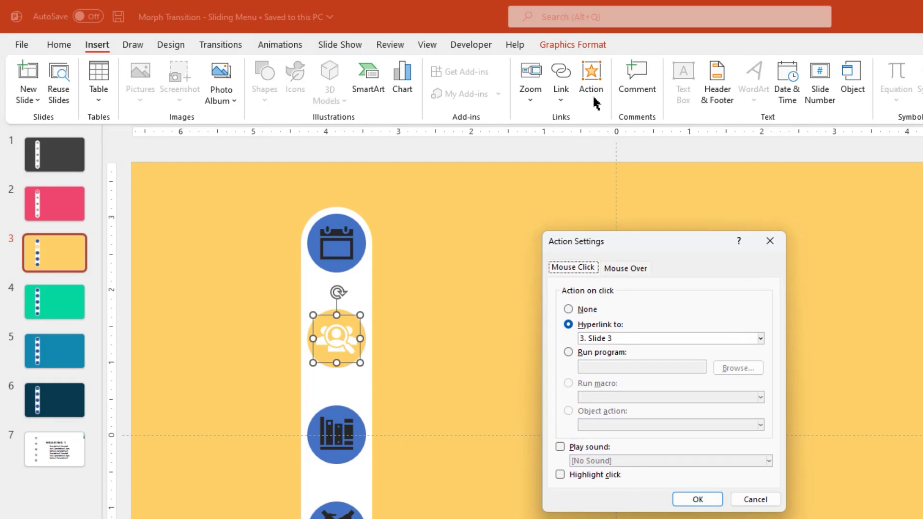
pyautogui.click(567, 308)
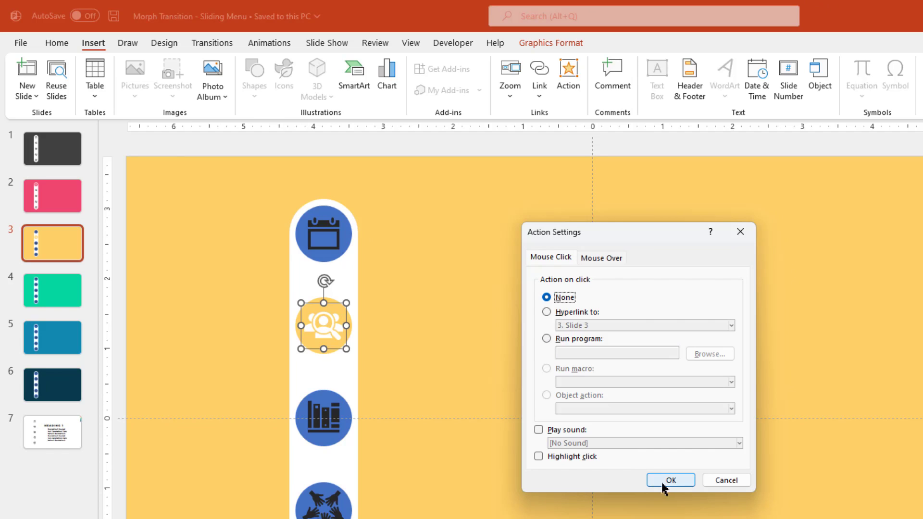
pyautogui.click(683, 493)
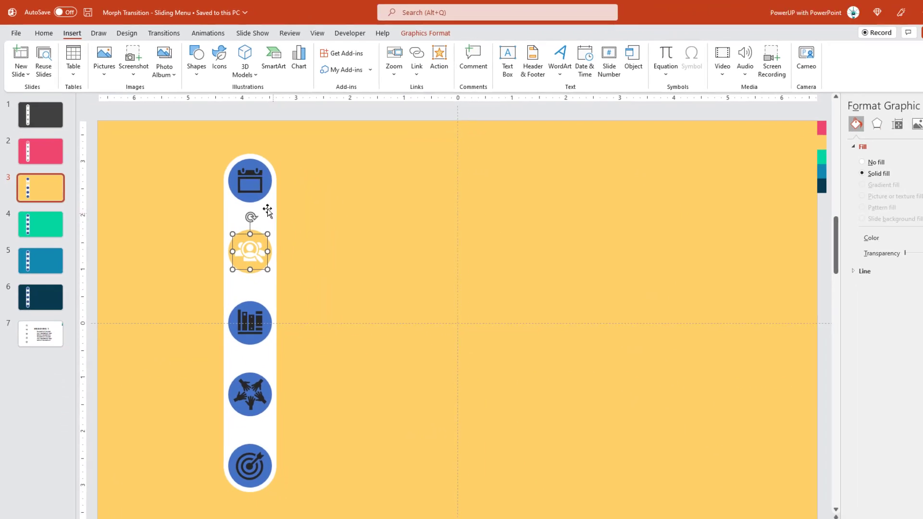
# Step: Fill slide 3's calendar, books, hands and target circles with white
pyautogui.click(236, 188)
pyautogui.keyDown('shift'); pyautogui.click(233, 303); pyautogui.keyUp('shift')
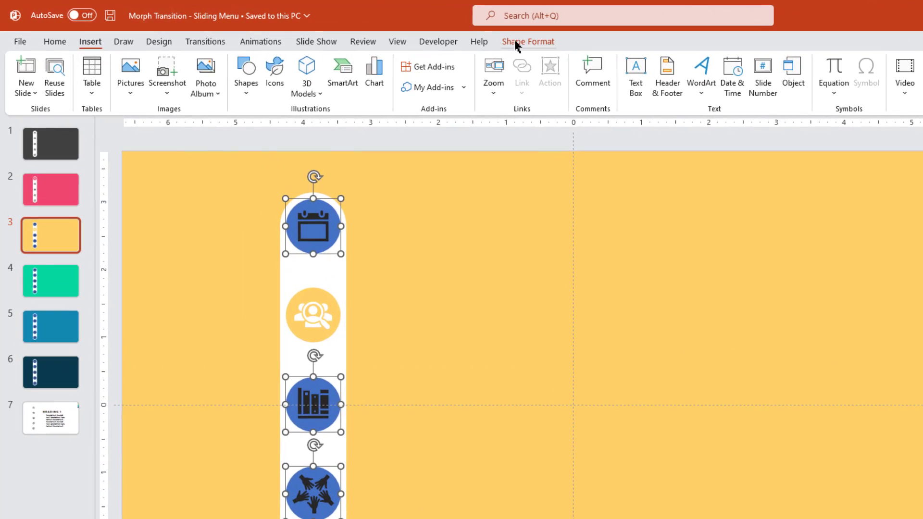
pyautogui.click(394, 31)
pyautogui.click(470, 66)
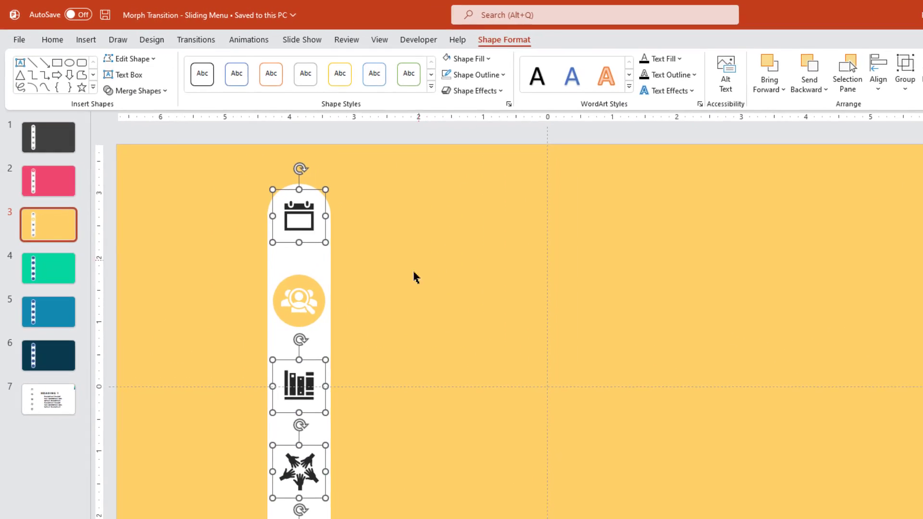
pyautogui.click(431, 294)
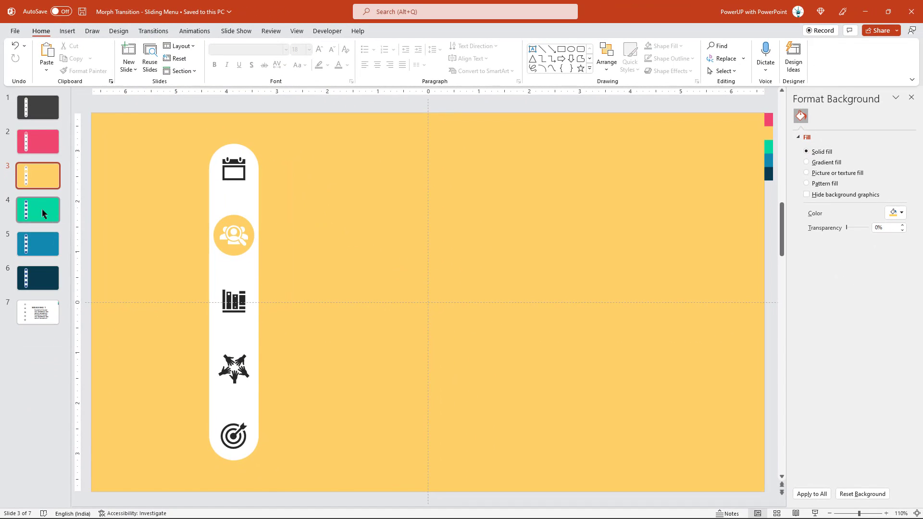
# Step: On slide 4, fill the books circle with the recent green and make its symbol white
pyautogui.click(43, 213)
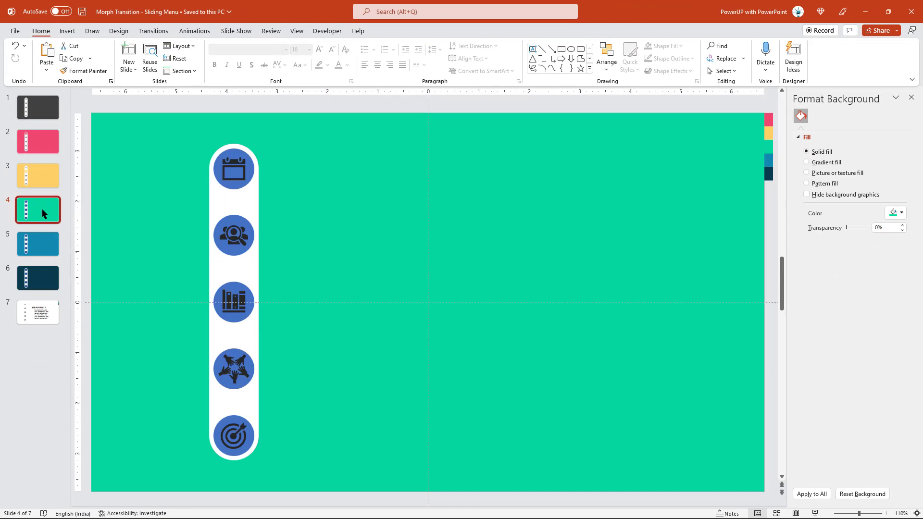
pyautogui.click(234, 283)
pyautogui.click(234, 284)
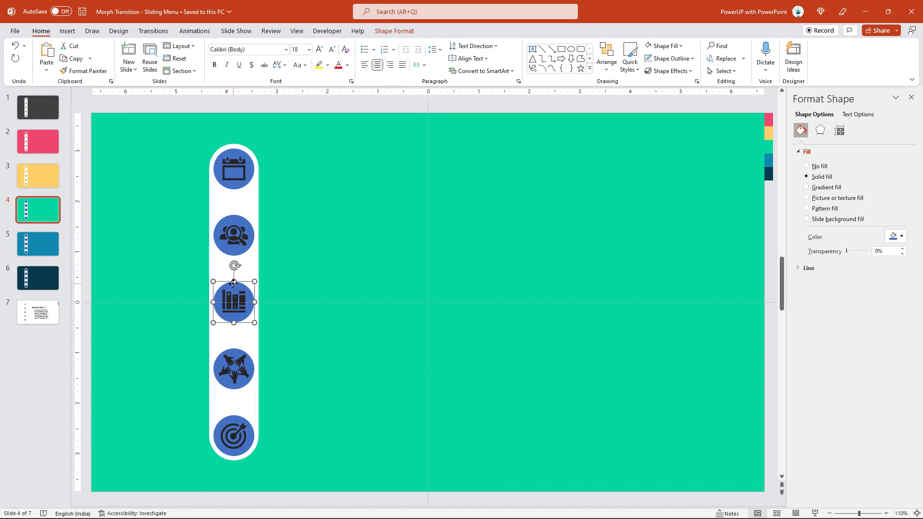
pyautogui.click(380, 33)
pyautogui.click(380, 46)
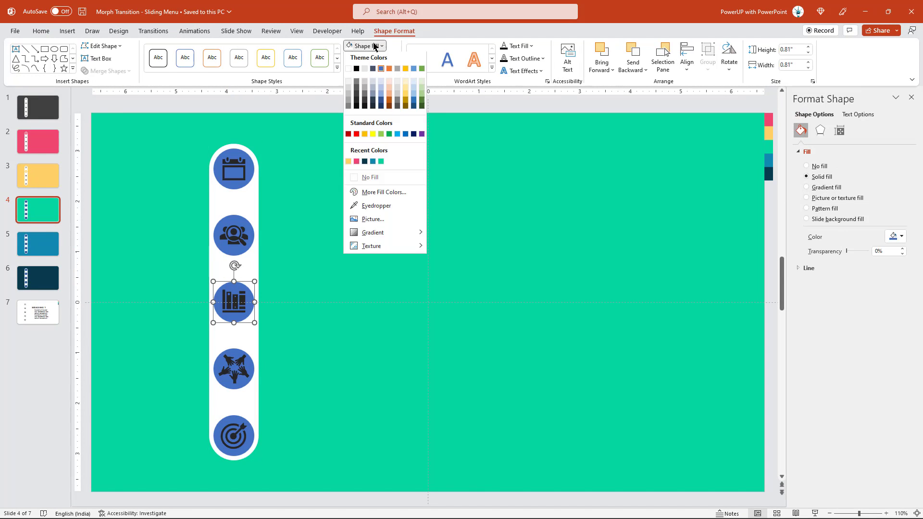
pyautogui.click(380, 163)
pyautogui.click(234, 297)
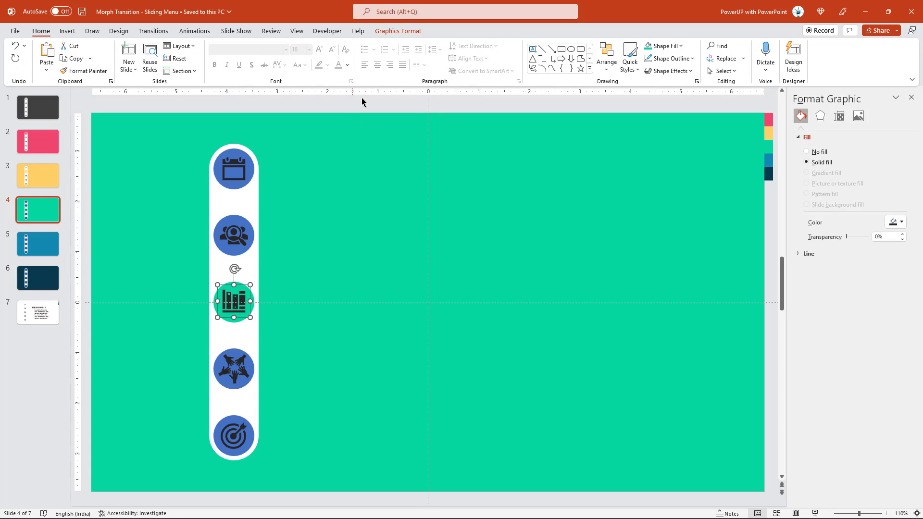
pyautogui.click(386, 31)
pyautogui.click(295, 46)
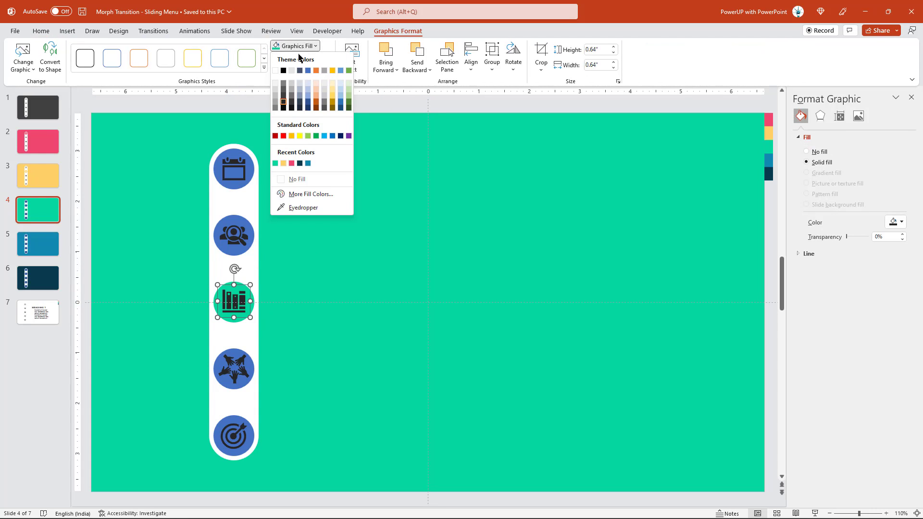
pyautogui.click(276, 70)
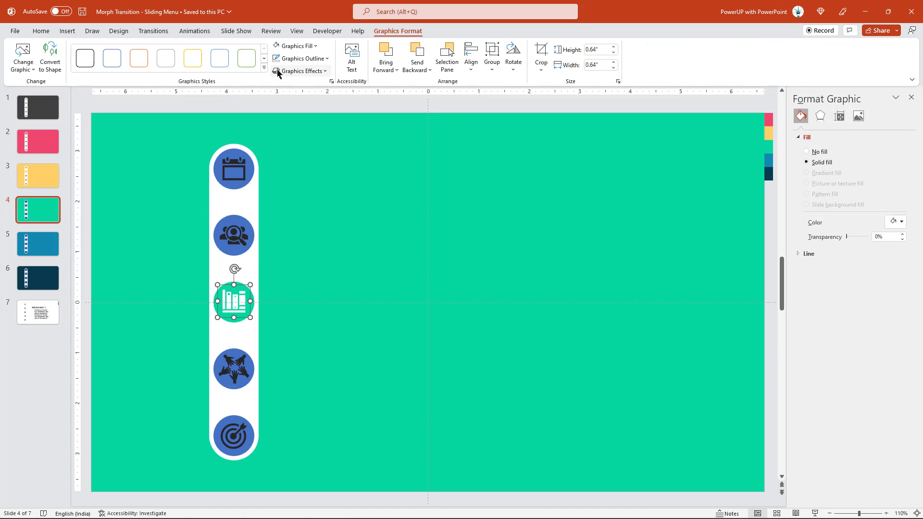
# Step: Set the books icon's click action to None, removing its link to slide 4
pyautogui.click(69, 32)
pyautogui.click(408, 55)
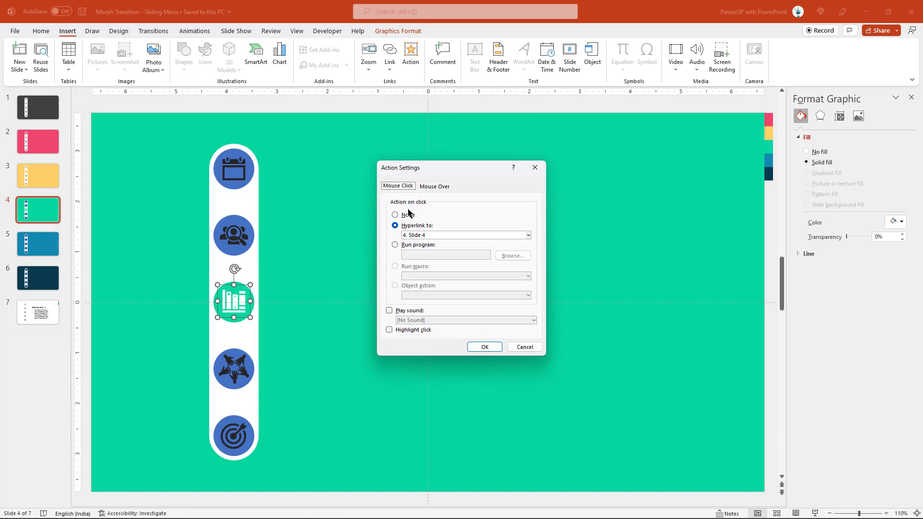
pyautogui.click(404, 215)
pyautogui.click(484, 347)
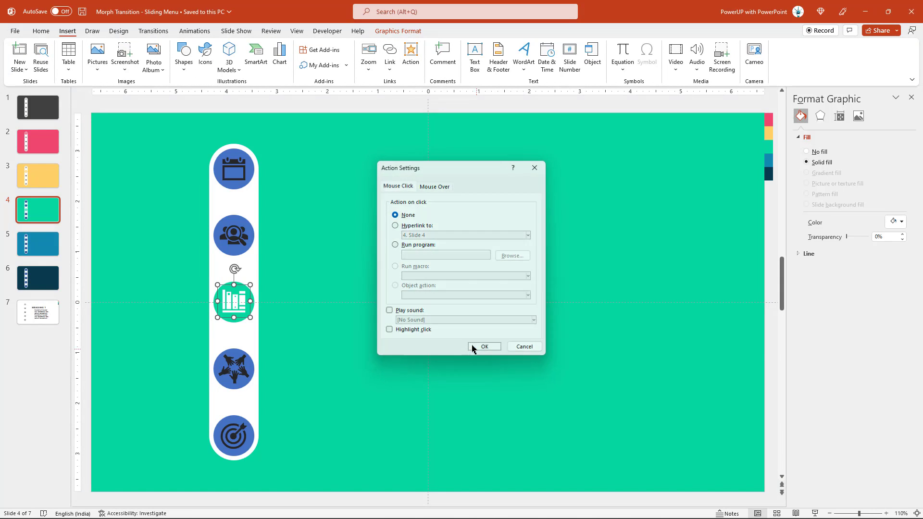
# Step: Set the calendar, people, hands and target circles to No Fill
pyautogui.click(236, 150)
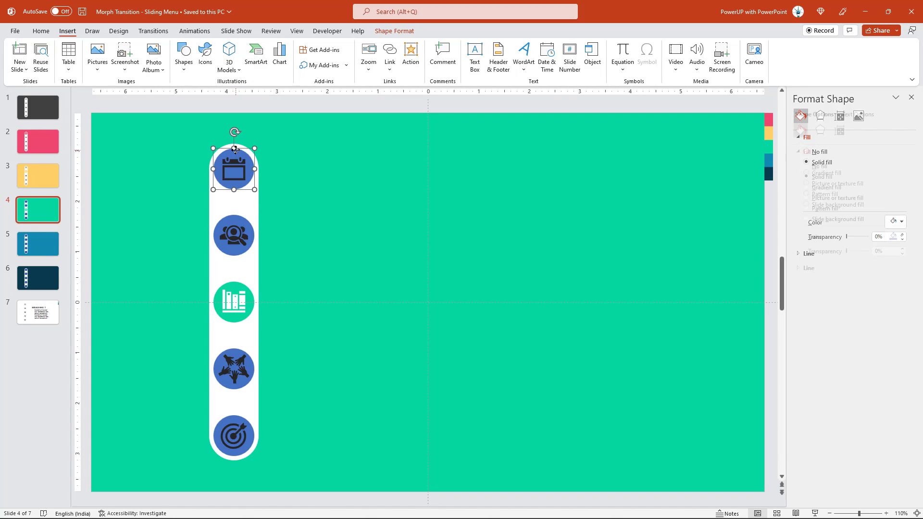
pyautogui.keyDown('shift'); pyautogui.click(239, 220); pyautogui.keyUp('shift')
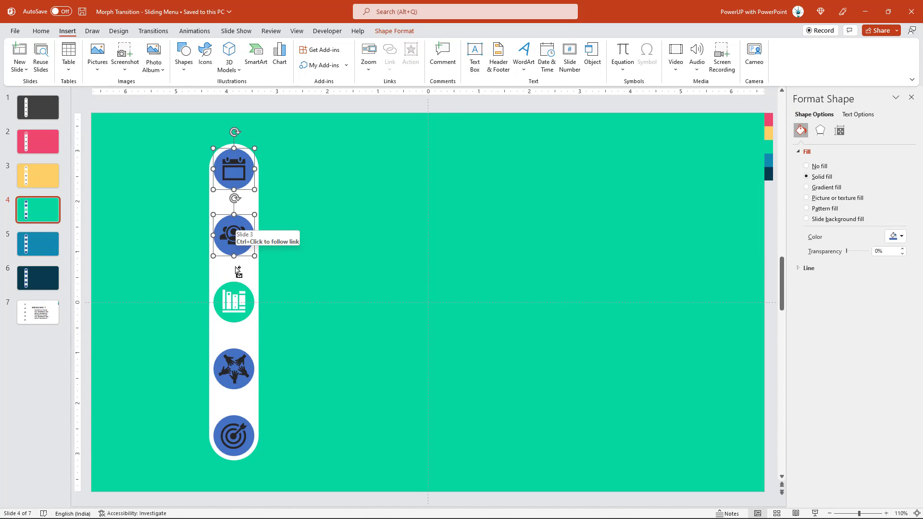
pyautogui.keyDown('shift'); pyautogui.click(235, 352); pyautogui.keyUp('shift')
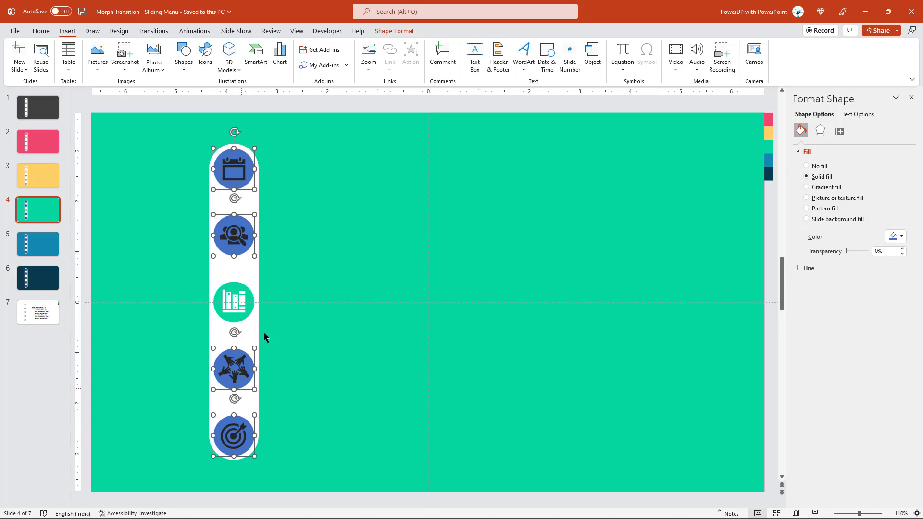
pyautogui.click(384, 32)
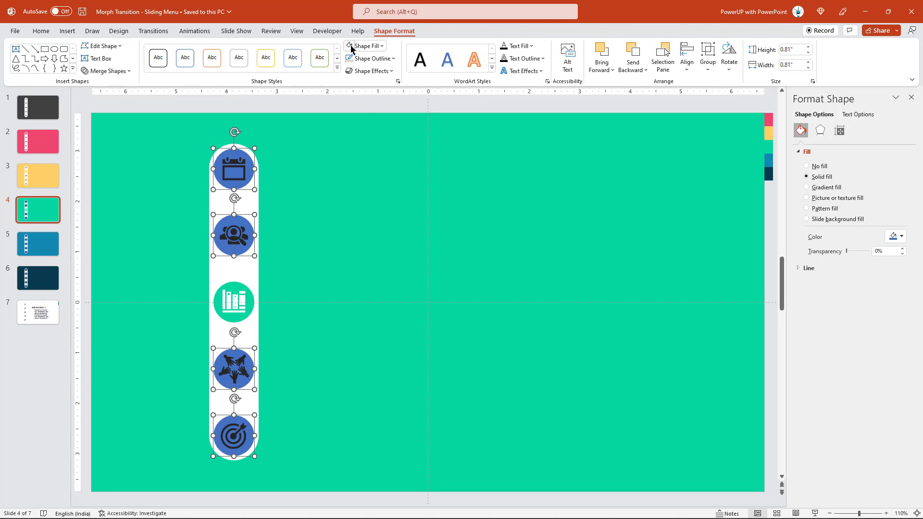
pyautogui.click(352, 49)
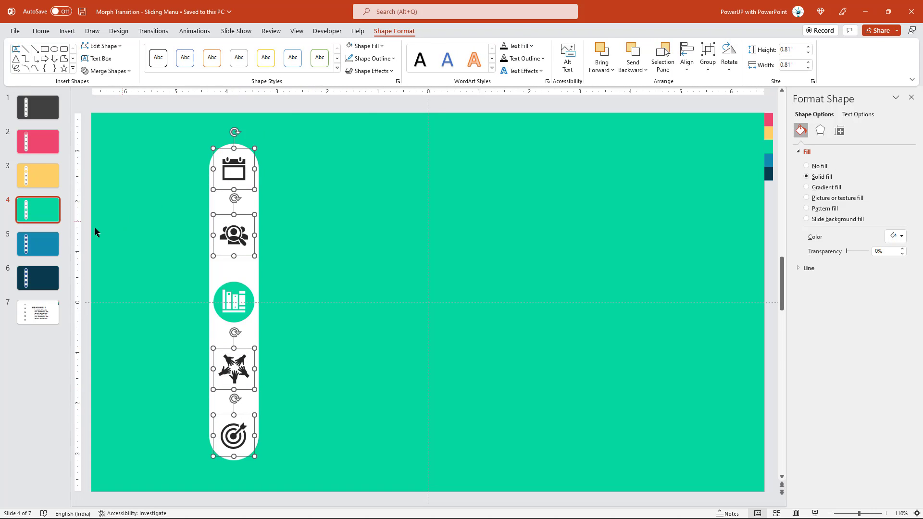
# Step: On slide 5, fill the hands circle with the slide's blue and make its icon white
pyautogui.click(48, 245)
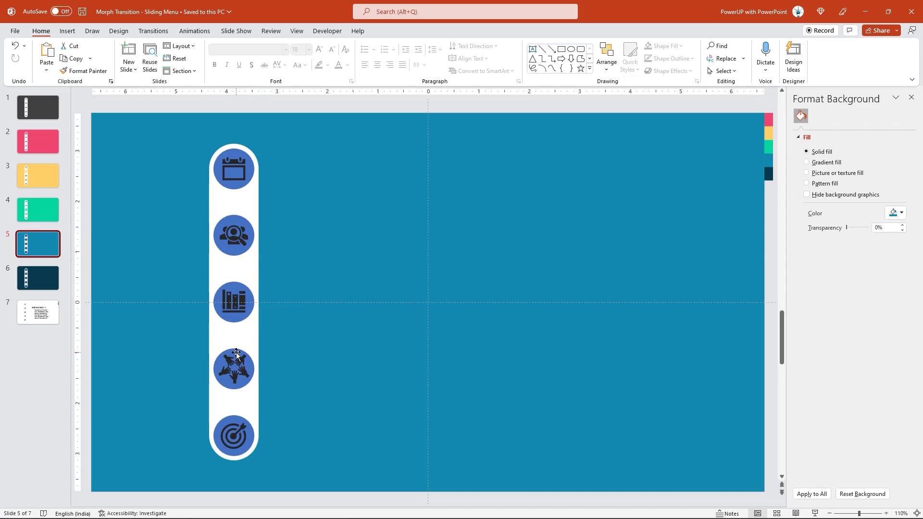
pyautogui.click(234, 367)
pyautogui.click(385, 31)
pyautogui.click(364, 46)
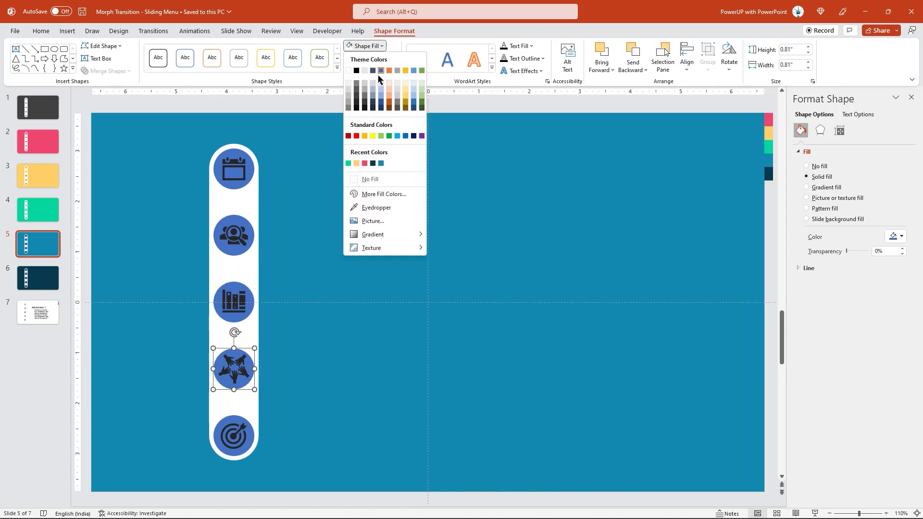
pyautogui.click(380, 163)
pyautogui.click(235, 368)
pyautogui.click(315, 46)
pyautogui.click(279, 66)
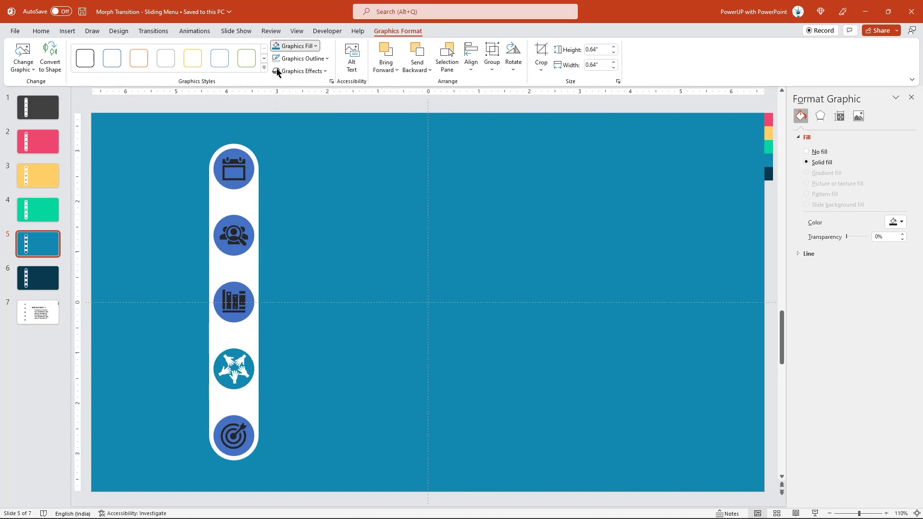
# Step: Set the hands icon's click action to None, removing its slide link
pyautogui.click(67, 30)
pyautogui.click(410, 55)
pyautogui.click(399, 217)
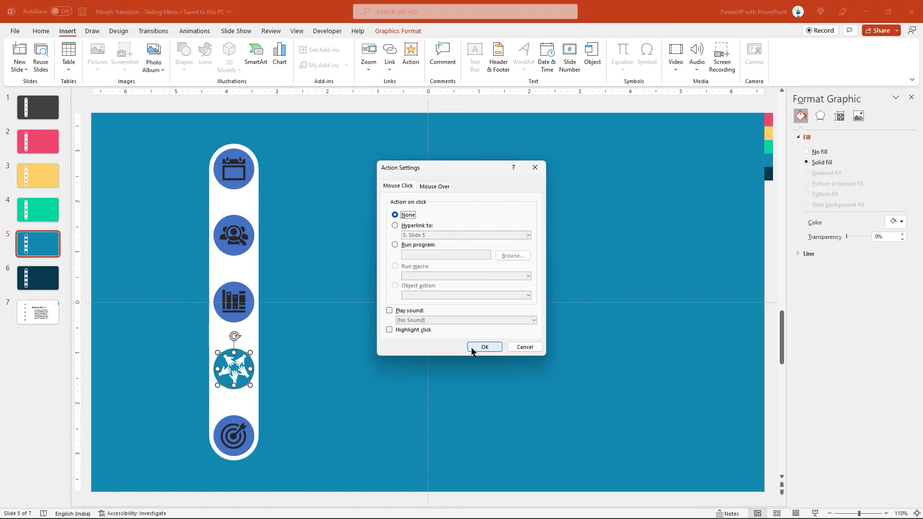
pyautogui.click(474, 347)
# Step: Set the target, bookshelf, people and calendar circles to No Fill, then select slide 6's target circle
pyautogui.click(230, 421)
pyautogui.keyDown('shift'); pyautogui.click(239, 288); pyautogui.keyUp('shift')
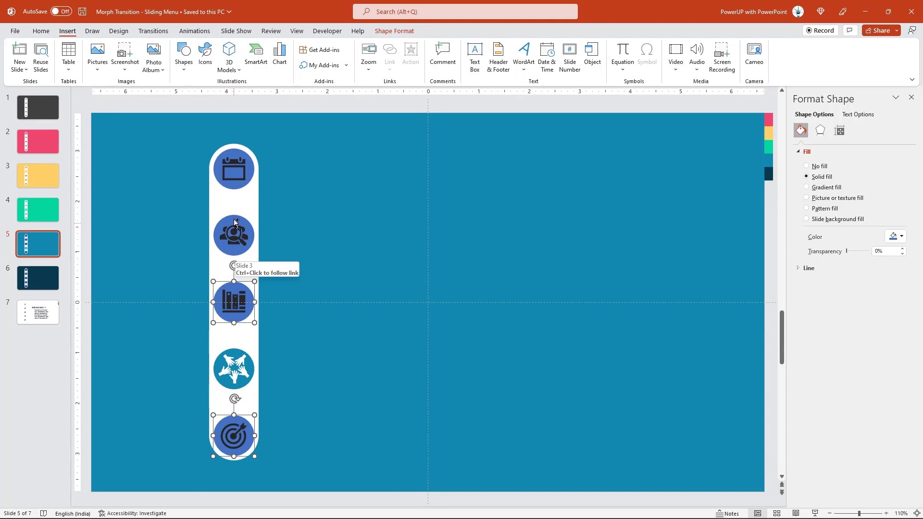
pyautogui.keyDown('shift'); pyautogui.click(237, 222); pyautogui.keyUp('shift')
pyautogui.keyDown('shift'); pyautogui.click(235, 157); pyautogui.keyUp('shift')
pyautogui.click(394, 30)
pyautogui.click(358, 45)
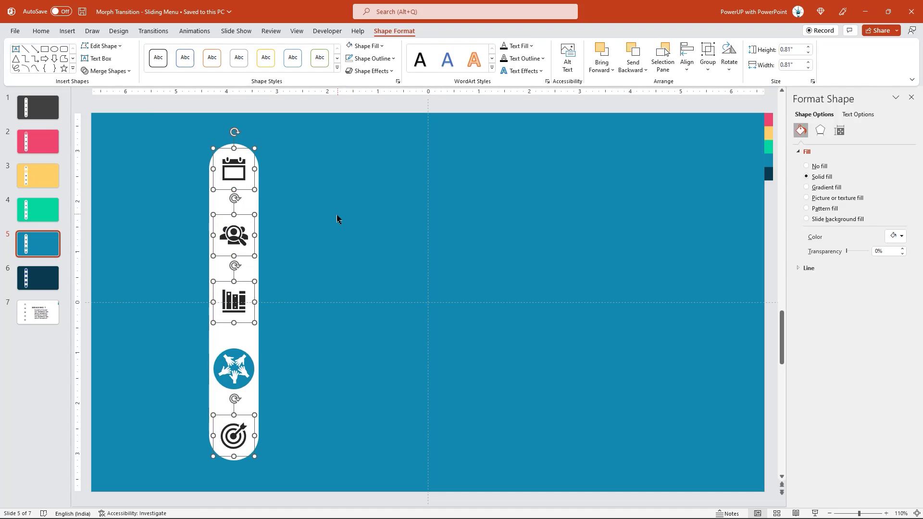
pyautogui.click(338, 218)
pyautogui.click(52, 286)
pyautogui.click(229, 419)
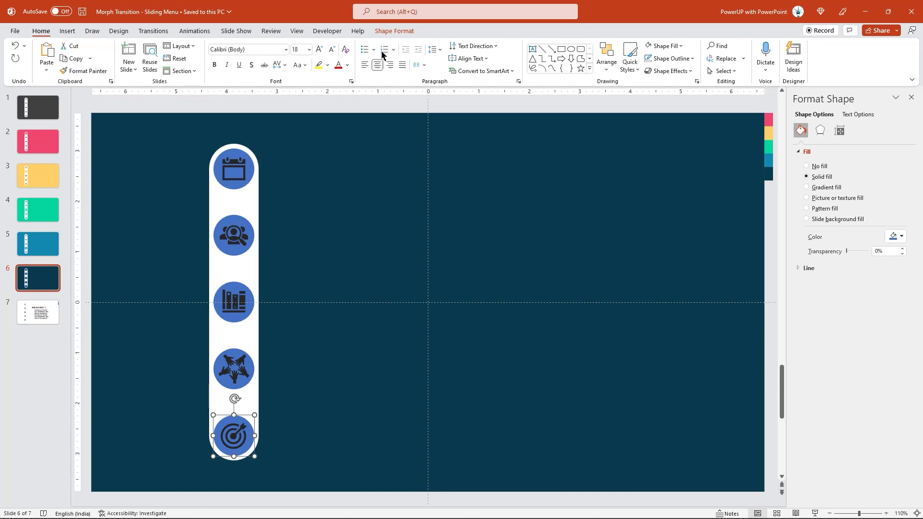
# Step: Fill slide 6's target circle dark navy and make its icon white
pyautogui.click(394, 31)
pyautogui.click(370, 46)
pyautogui.click(380, 162)
pyautogui.click(230, 431)
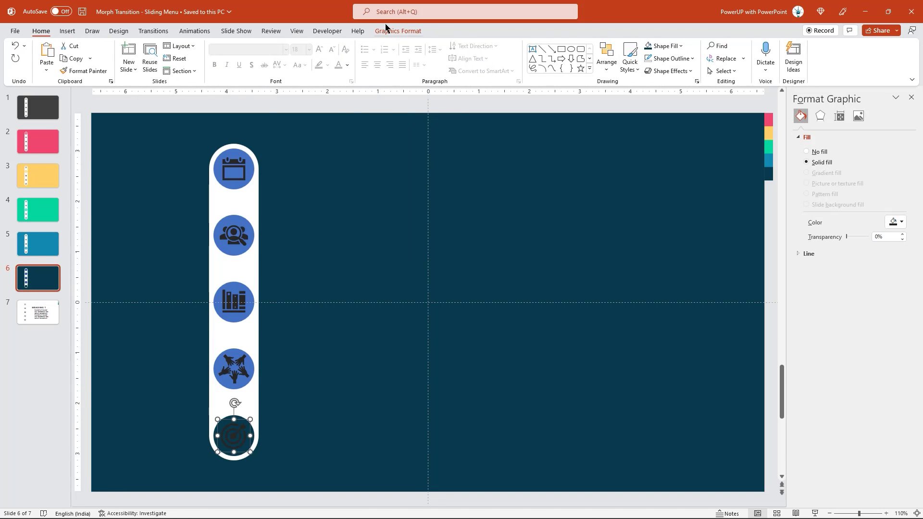
pyautogui.click(398, 31)
pyautogui.click(296, 46)
# Step: Set the target icon's click action to None, removing its slide link
pyautogui.click(278, 71)
pyautogui.click(68, 31)
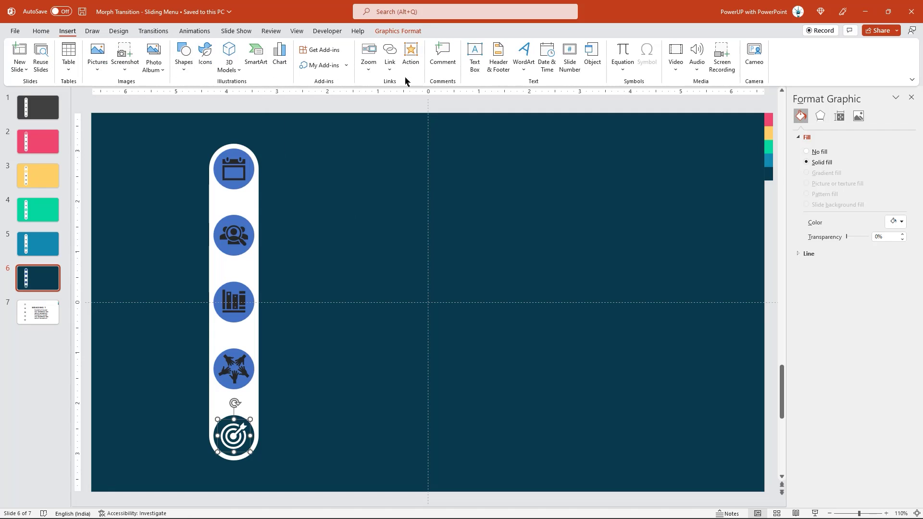
pyautogui.click(411, 56)
pyautogui.click(393, 213)
pyautogui.click(481, 347)
# Step: Set the hands, bookshelf, people and calendar circles to No Fill
pyautogui.click(234, 353)
pyautogui.keyDown('shift'); pyautogui.click(234, 284); pyautogui.keyUp('shift')
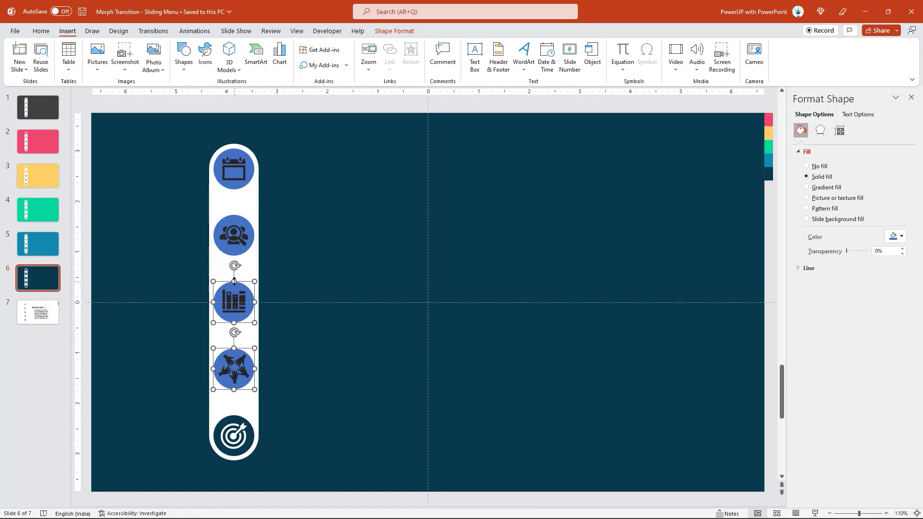
pyautogui.keyDown('shift'); pyautogui.click(234, 218); pyautogui.keyUp('shift')
pyautogui.keyDown('shift'); pyautogui.click(233, 150); pyautogui.keyUp('shift')
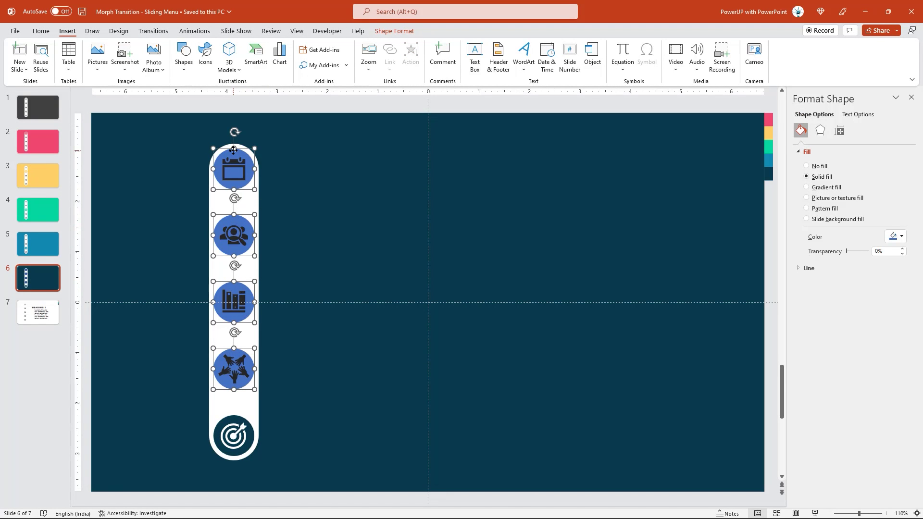
pyautogui.click(393, 30)
pyautogui.click(358, 44)
pyautogui.click(331, 243)
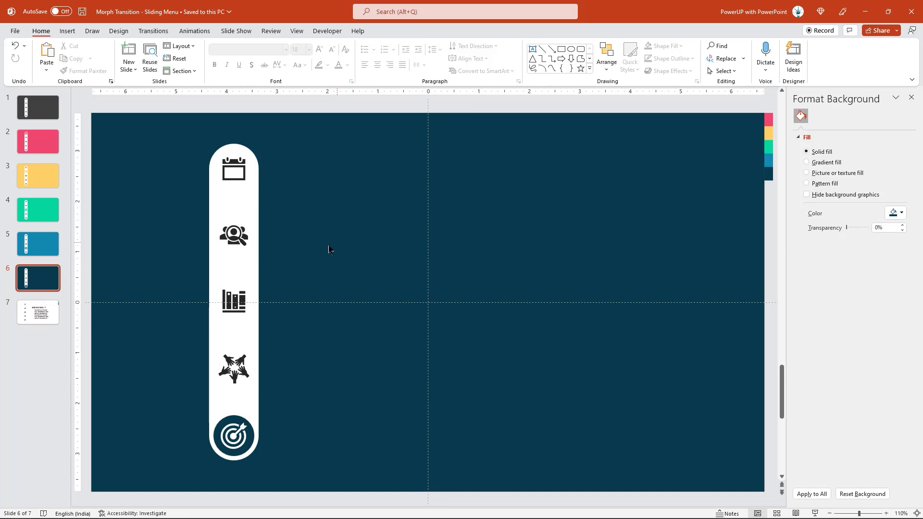
# Step: Copy the heading and body text block from slide 7 onto slide 2 and colour it white
pyautogui.click(37, 312)
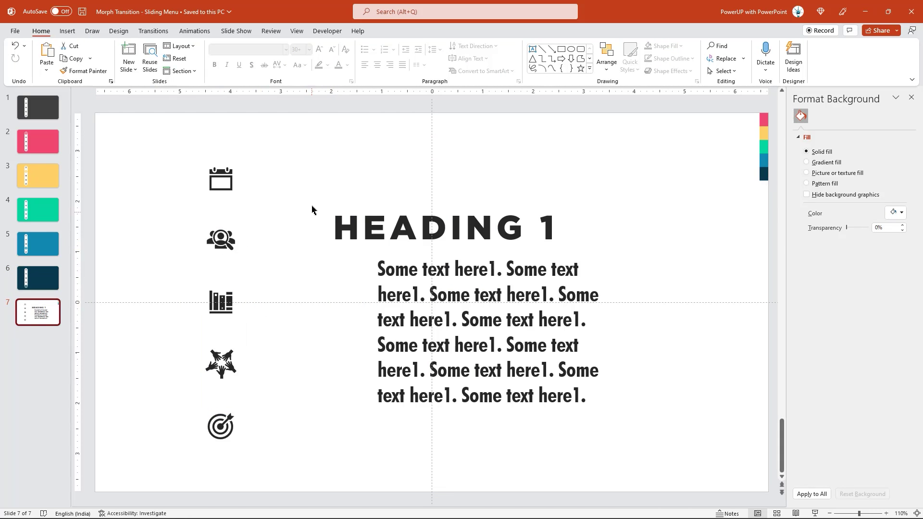
pyautogui.moveTo(315, 191); pyautogui.dragTo(645, 431)
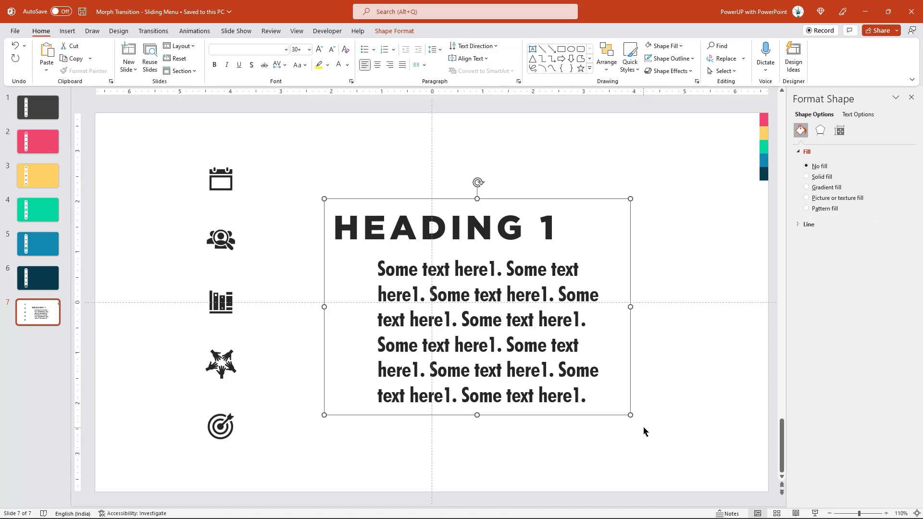
pyautogui.click(42, 152)
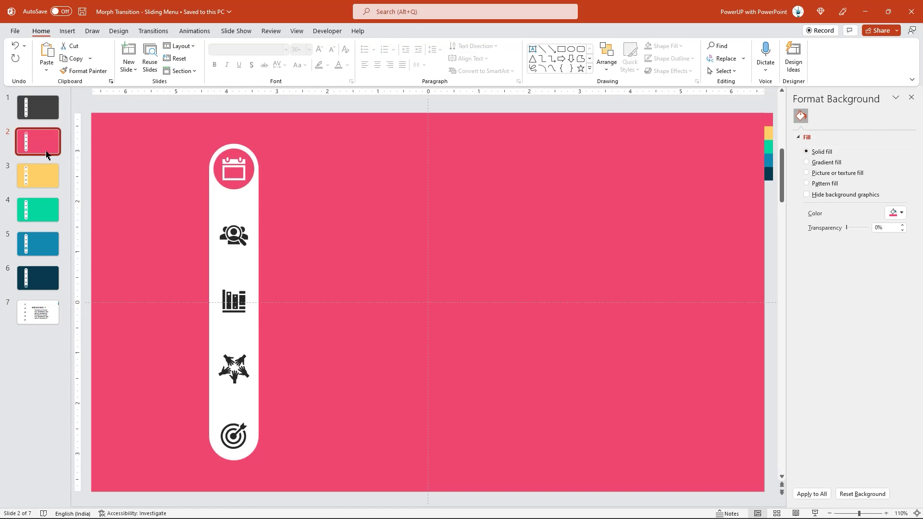
pyautogui.hotkey('ctrl', 'v')
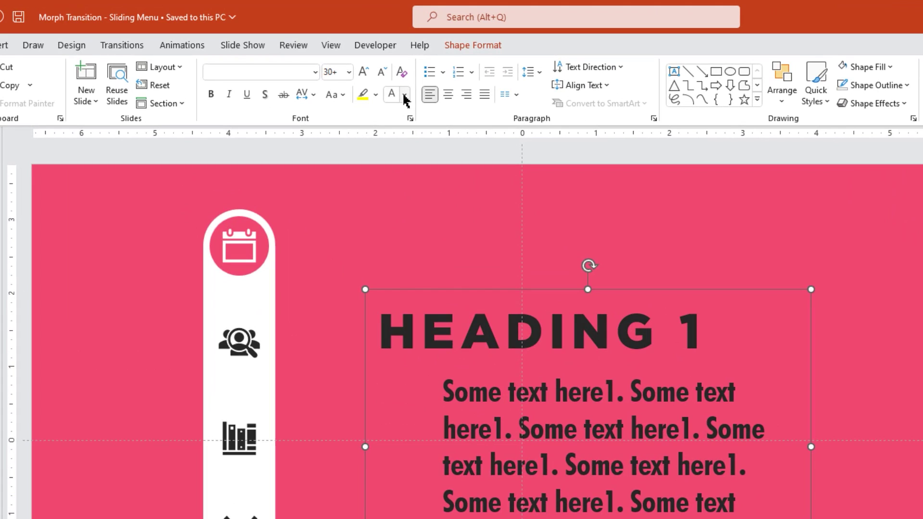
pyautogui.click(403, 95)
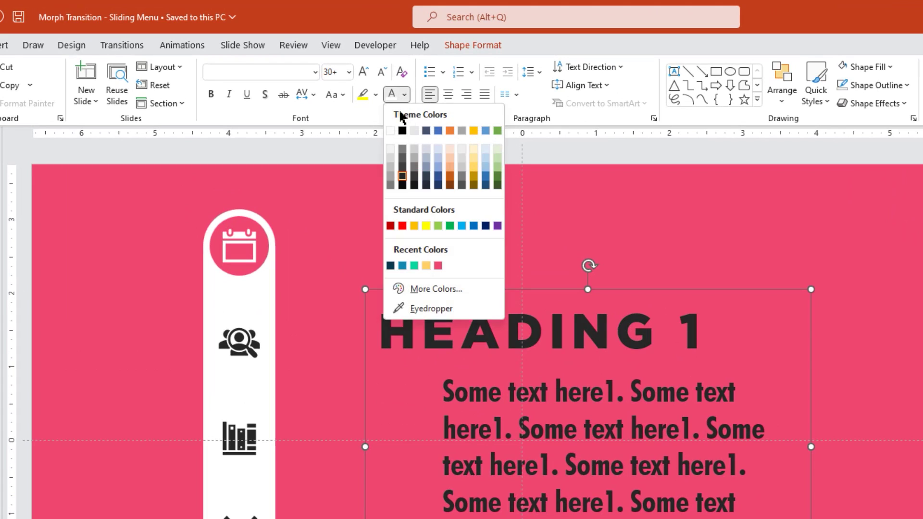
pyautogui.click(393, 132)
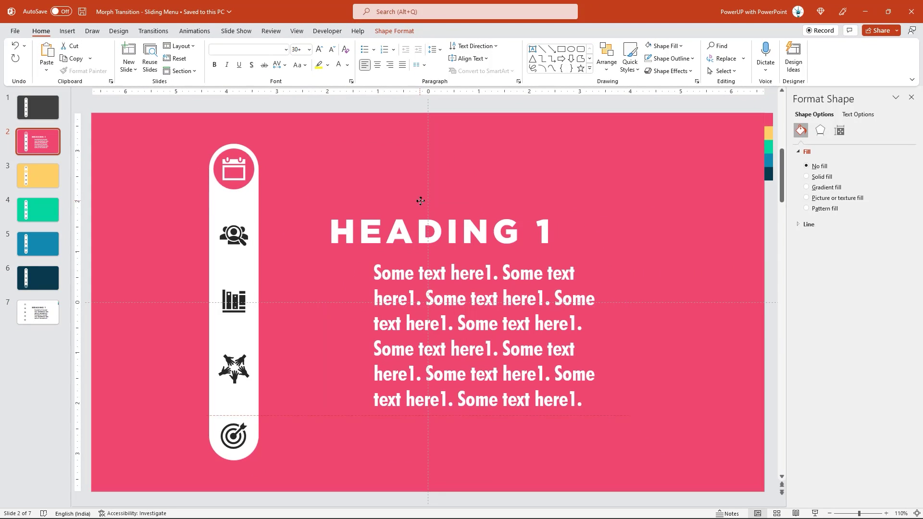
pyautogui.moveTo(431, 208); pyautogui.dragTo(437, 203)
pyautogui.click(381, 171)
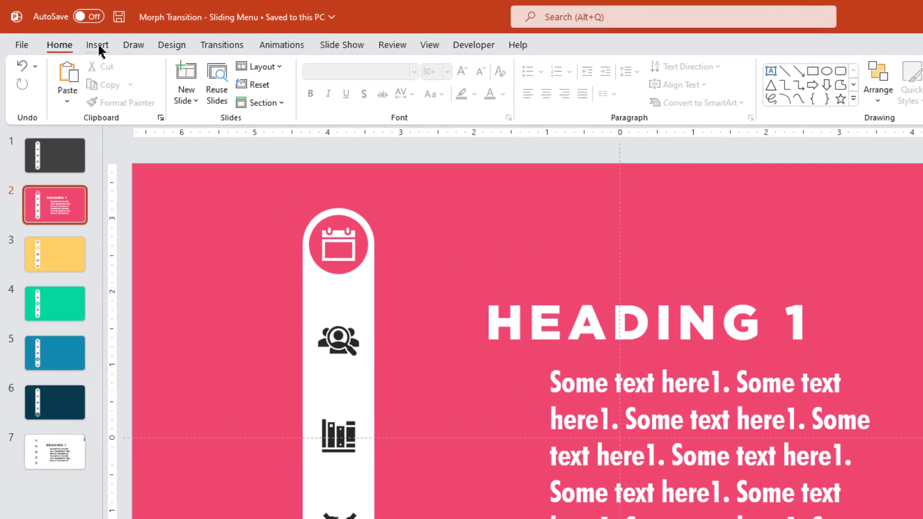
# Step: Draw a 4.48 × 6.21 in rectangle over the heading and body text on slide 2
pyautogui.click(99, 46)
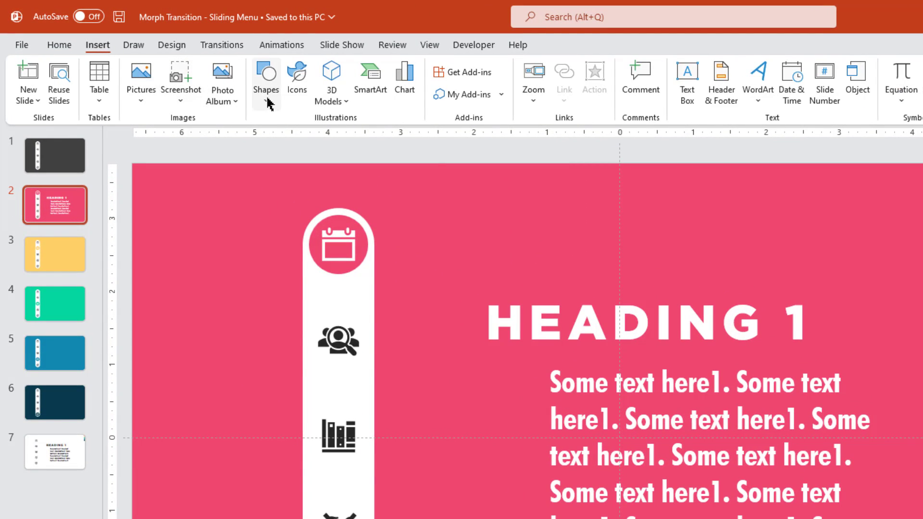
pyautogui.click(267, 99)
pyautogui.click(302, 139)
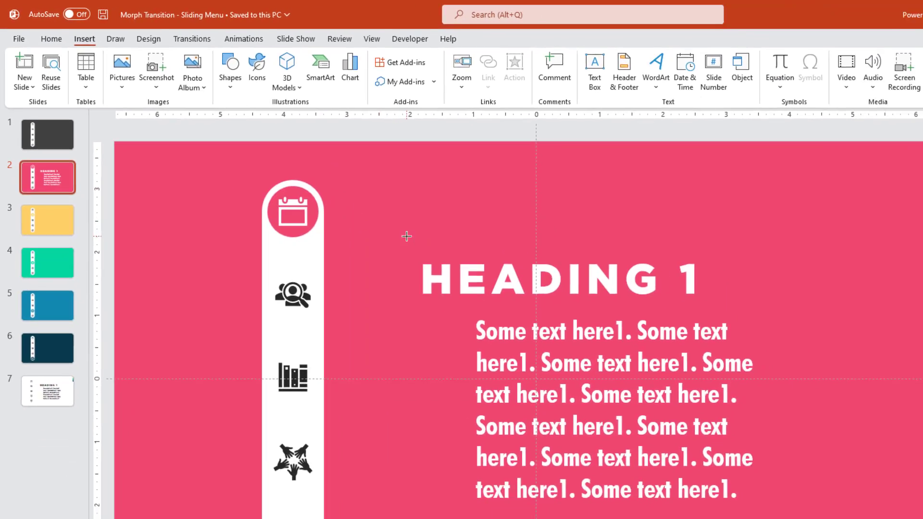
pyautogui.moveTo(472, 275); pyautogui.dragTo(878, 518)
pyautogui.moveTo(606, 414); pyautogui.dragTo(637, 417)
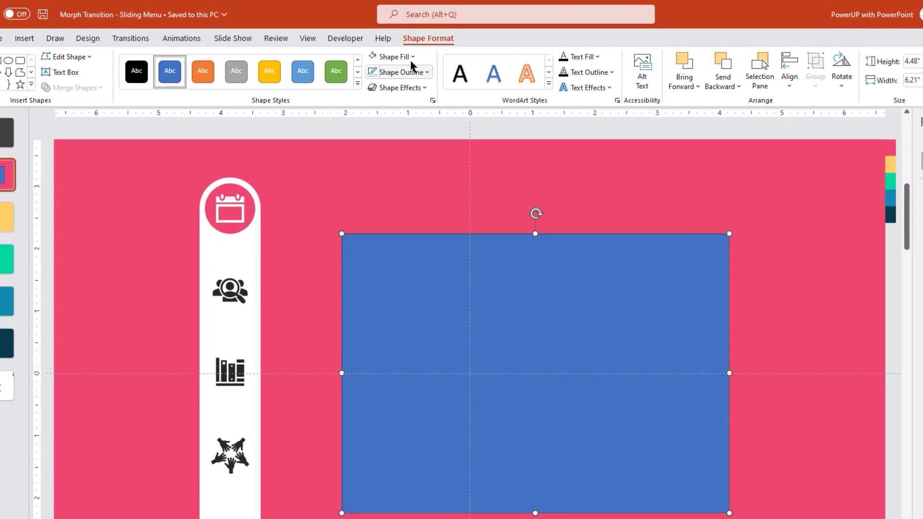
# Step: Give the rectangle no fill and a white outline, nudging it slightly left
pyautogui.click(412, 60)
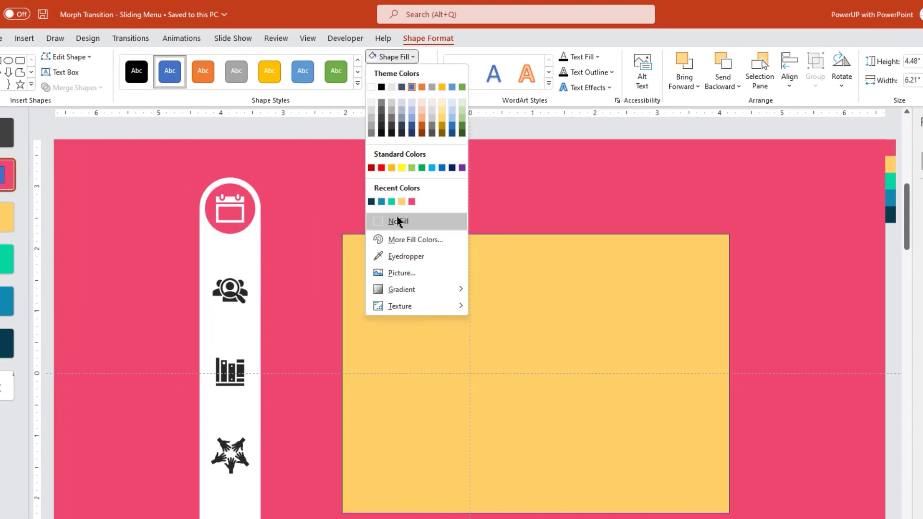
pyautogui.click(402, 220)
pyautogui.click(412, 72)
pyautogui.click(371, 101)
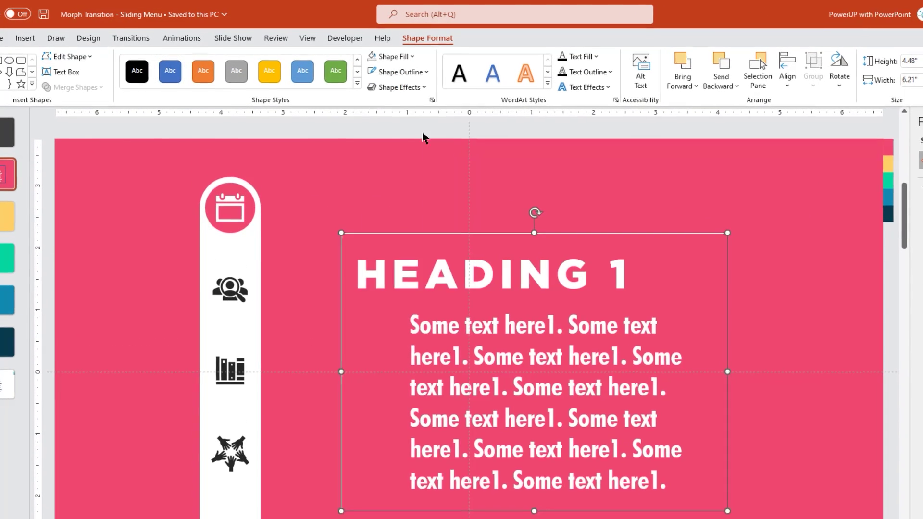
pyautogui.doubleClick(726, 312)
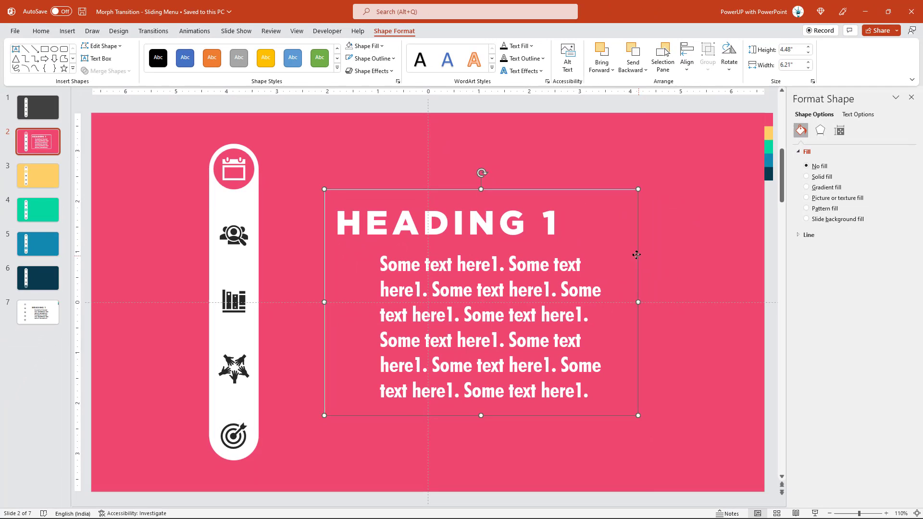
pyautogui.moveTo(636, 255); pyautogui.dragTo(625, 257)
pyautogui.click(656, 316)
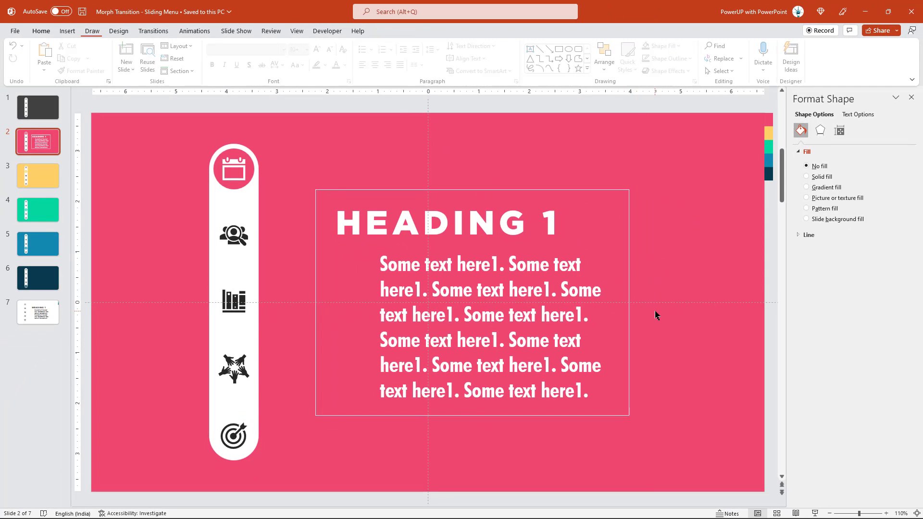
# Step: Copy the outlined heading and body text group and paste it onto yellow slide 3
pyautogui.click(626, 377)
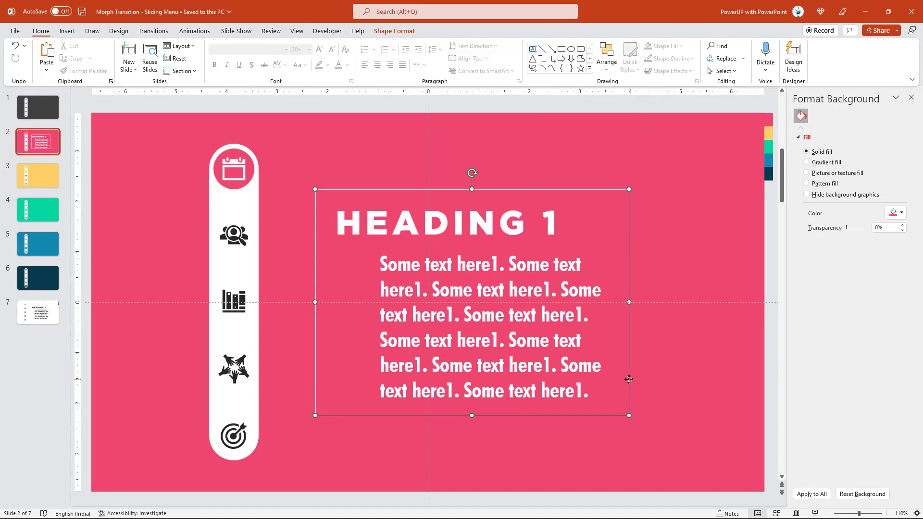
pyautogui.keyDown('ctrl'); pyautogui.click(517, 359); pyautogui.keyUp('ctrl')
pyautogui.hotkey('ctrl', 'c')
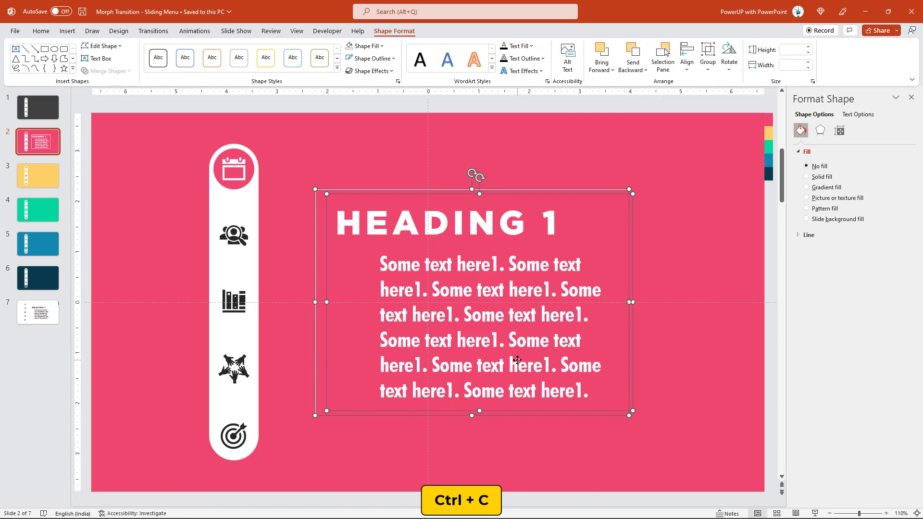
pyautogui.click(38, 176)
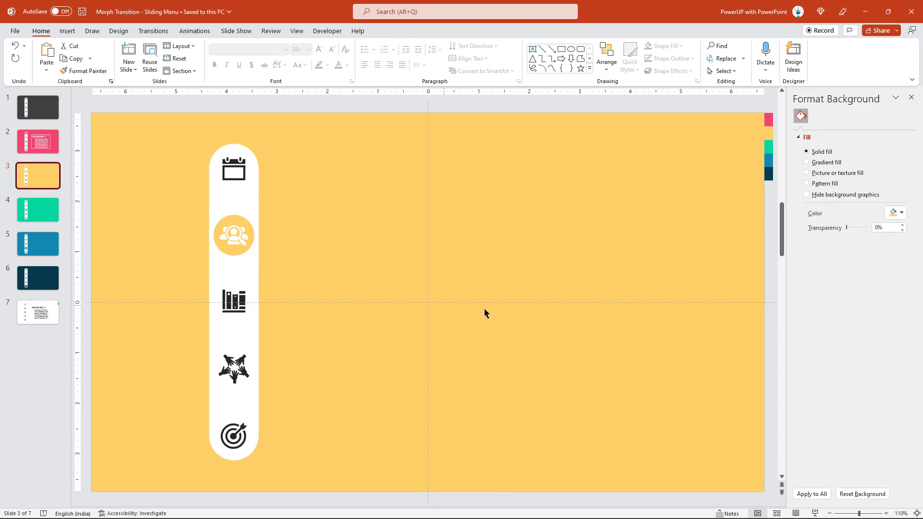
pyautogui.hotkey('ctrl', 'v')
# Step: Change the heading to HEADING 2 and the first two body 'here1' to 'here2'
pyautogui.click(551, 218)
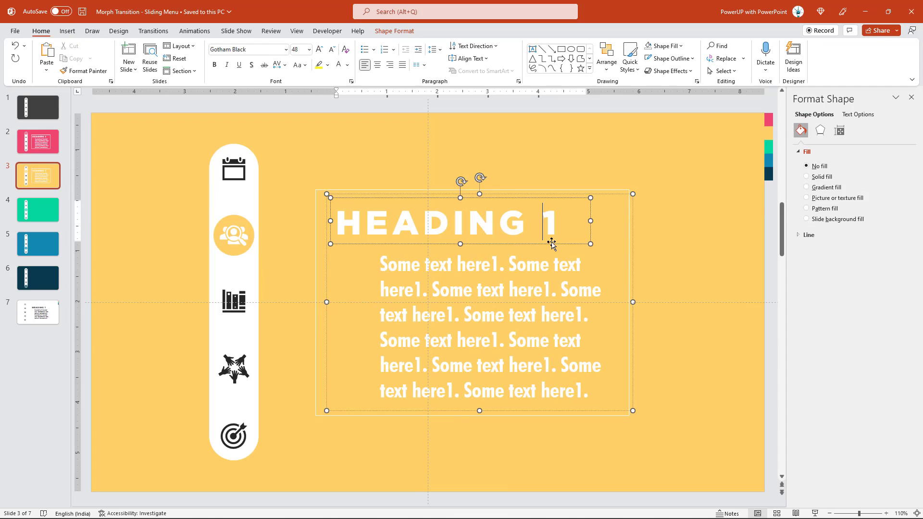
pyautogui.click(494, 263)
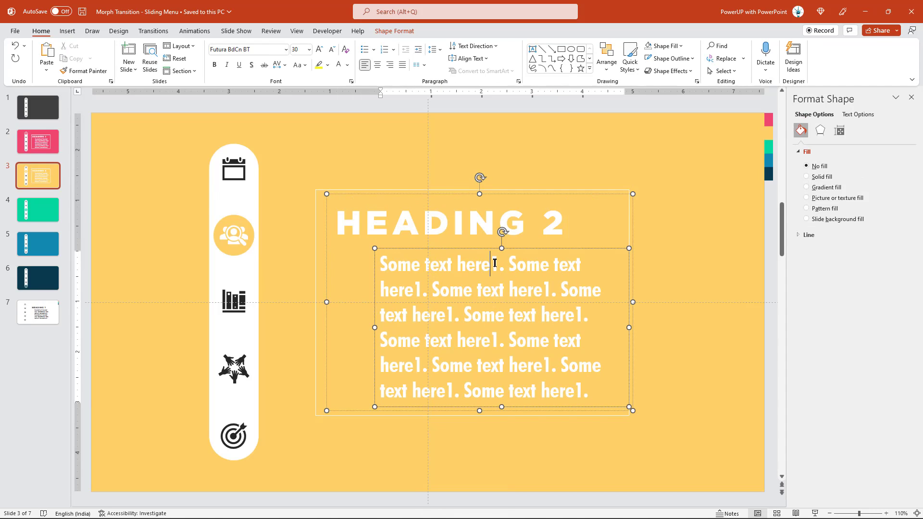
pyautogui.write('2')
pyautogui.click(425, 302)
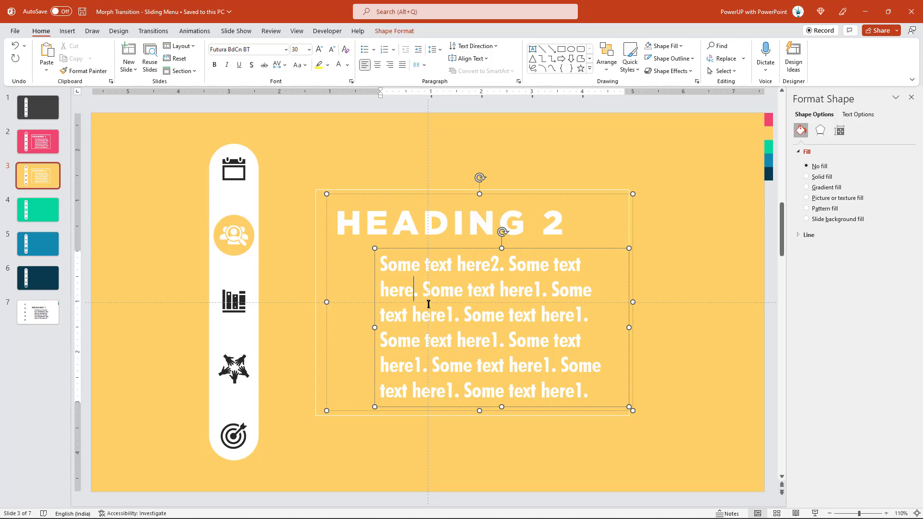
pyautogui.press('BackSpace')
pyautogui.write('2')
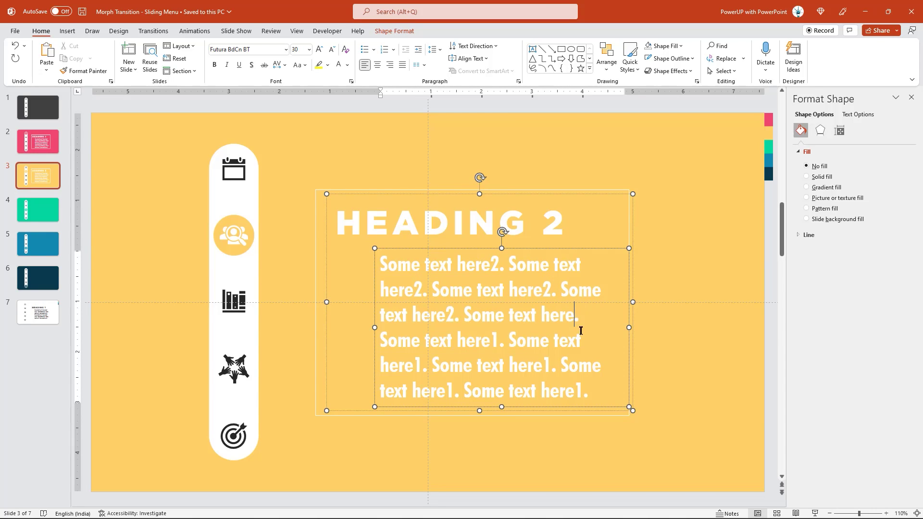
# Step: Change the remaining body 'here1' occurrences on lines four to six to 'here2'
pyautogui.press('BackSpace')
pyautogui.write('2')
pyautogui.click(423, 365)
pyautogui.press('BackSpace')
pyautogui.write('2')
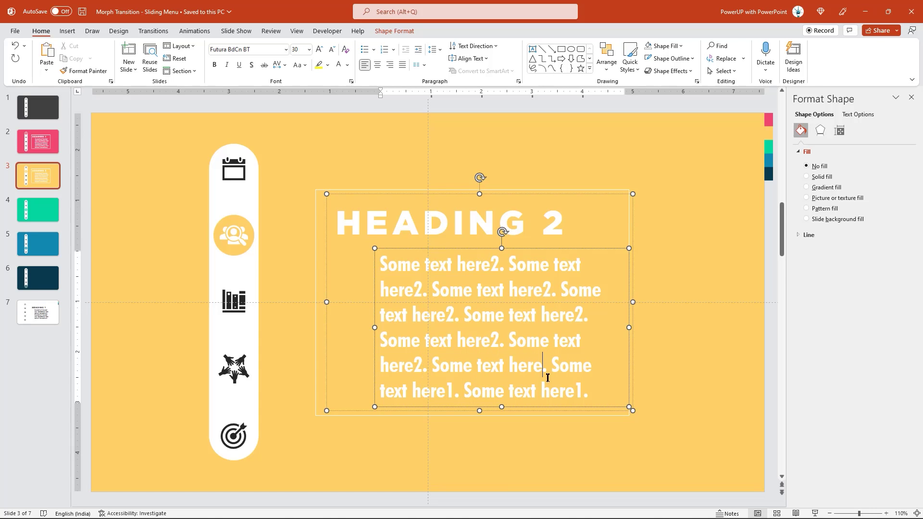
pyautogui.click(456, 391)
pyautogui.press('BackSpace')
pyautogui.write('2')
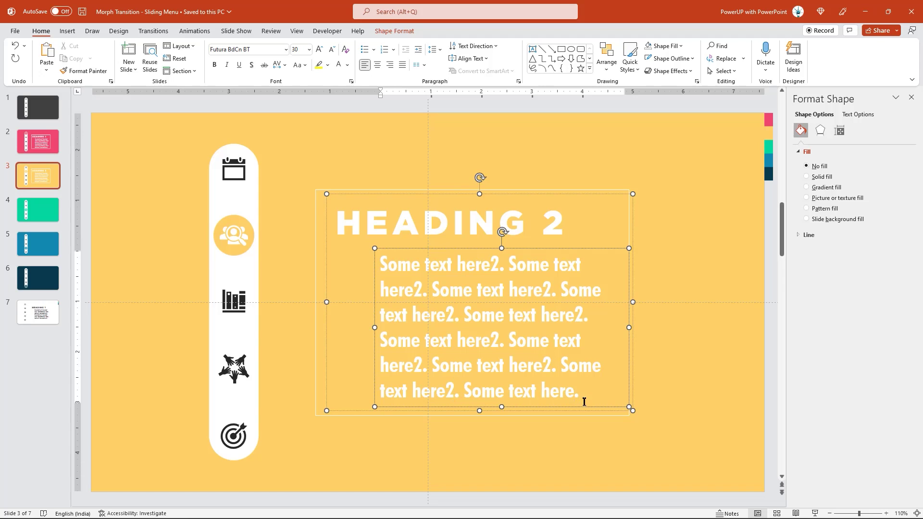
pyautogui.click(674, 383)
# Step: Paste the text group onto green slide 4 and renumber its heading and first body 'here' to 3
pyautogui.click(48, 213)
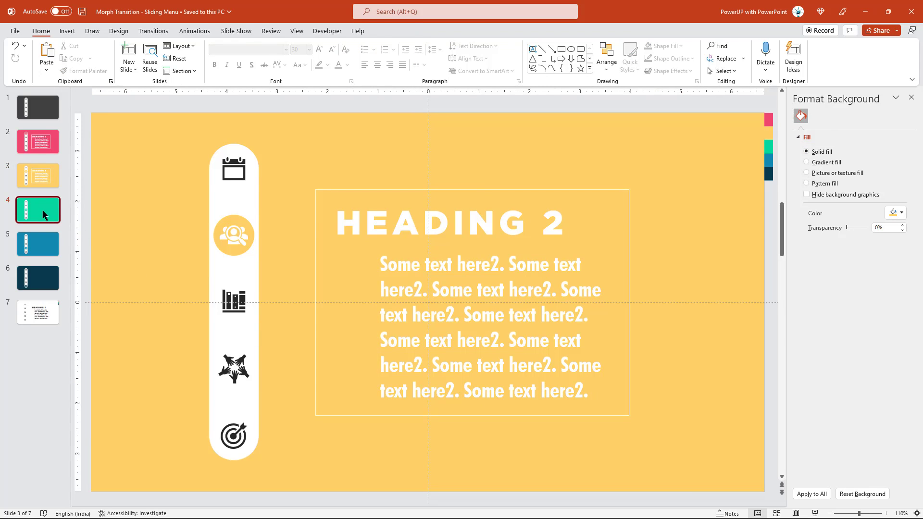
pyautogui.hotkey('ctrl', 'v')
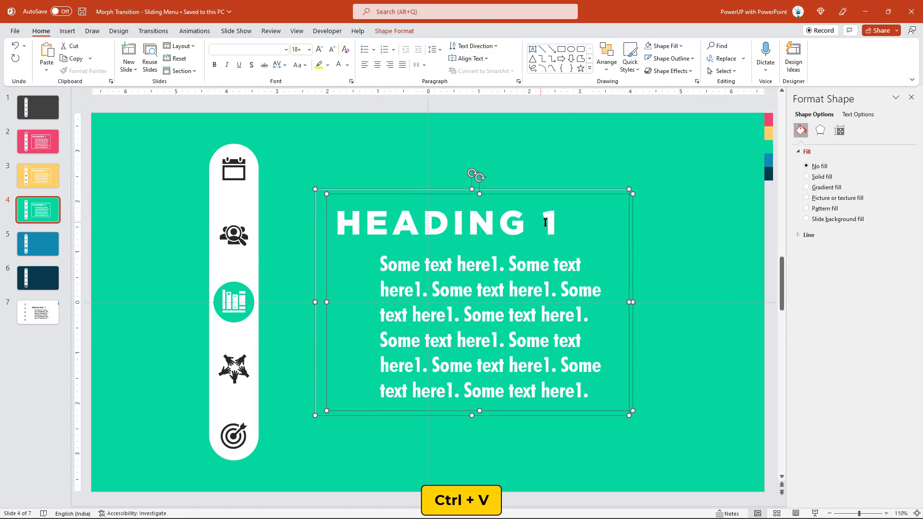
pyautogui.click(545, 223)
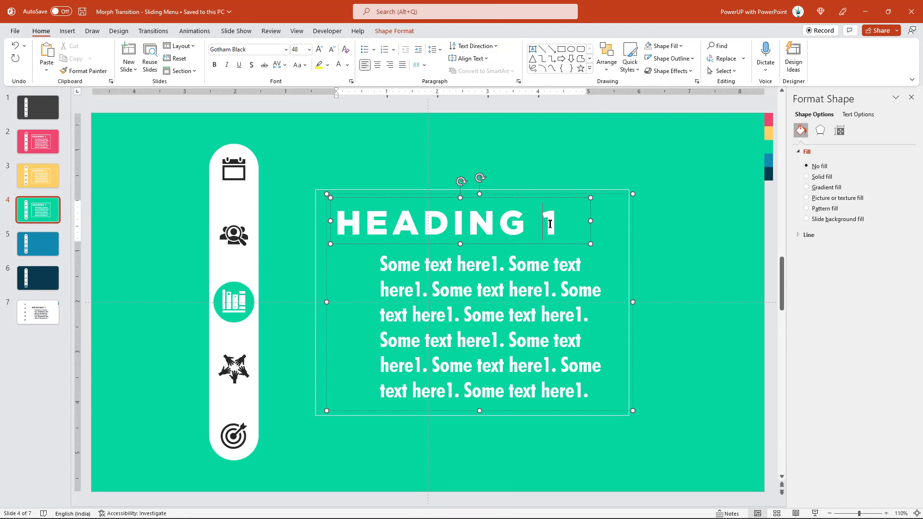
pyautogui.click(497, 263)
pyautogui.press('BackSpace')
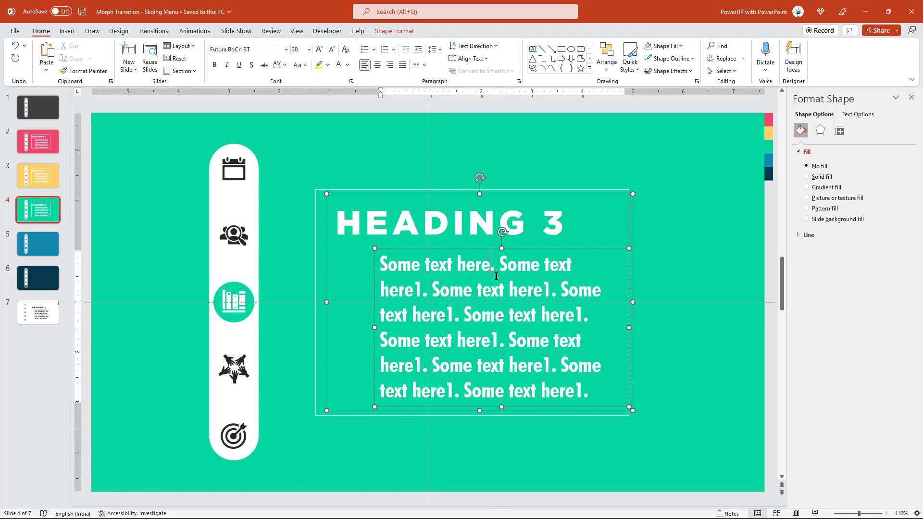
pyautogui.write('3')
# Step: Replace the remaining body 1s with 3 on slide 4, and change slide 5's body numbers to 4
pyautogui.moveTo(424, 287); pyautogui.dragTo(417, 288)
pyautogui.write('3')
pyautogui.moveTo(454, 315); pyautogui.dragTo(447, 314)
pyautogui.write('3')
pyautogui.moveTo(583, 314); pyautogui.dragTo(576, 315)
pyautogui.write('3')
pyautogui.moveTo(500, 340); pyautogui.dragTo(493, 340)
pyautogui.write('3')
pyautogui.moveTo(424, 365); pyautogui.dragTo(417, 365)
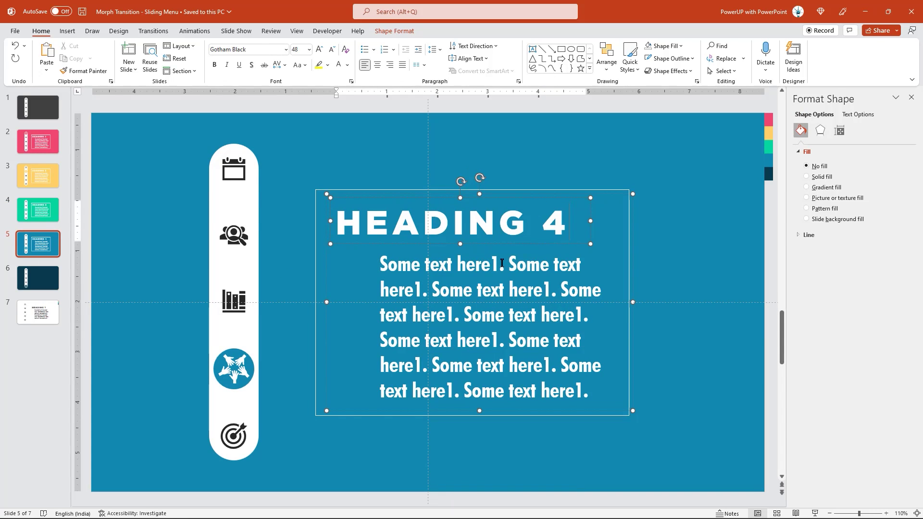
pyautogui.moveTo(499, 263); pyautogui.dragTo(493, 264)
pyautogui.write('4')
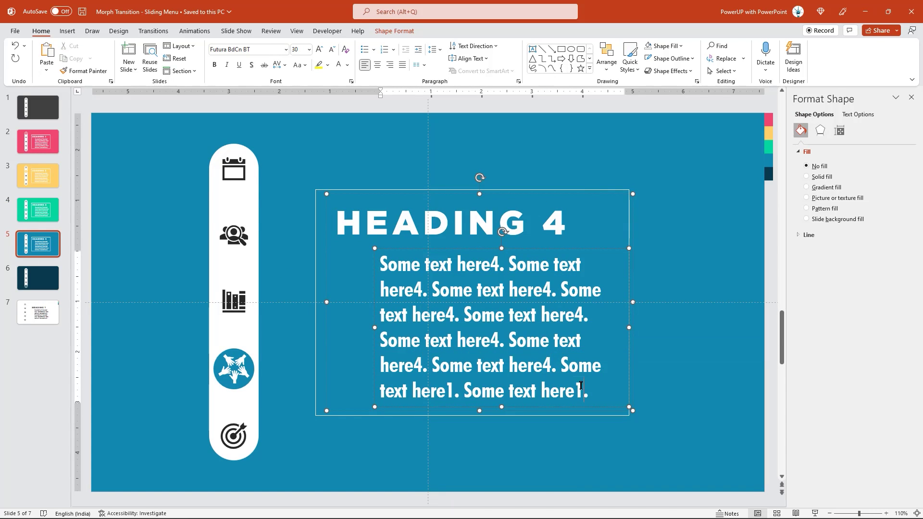
# Step: Paste the text group onto navy slide 6 and change its heading and body numbers to 5
pyautogui.click(48, 282)
pyautogui.hotkey('ctrl', 'v')
pyautogui.moveTo(563, 223); pyautogui.dragTo(547, 222)
pyautogui.write('5')
pyautogui.moveTo(500, 264); pyautogui.dragTo(493, 263)
pyautogui.write('5')
pyautogui.moveTo(424, 289); pyautogui.dragTo(417, 289)
pyautogui.write('5')
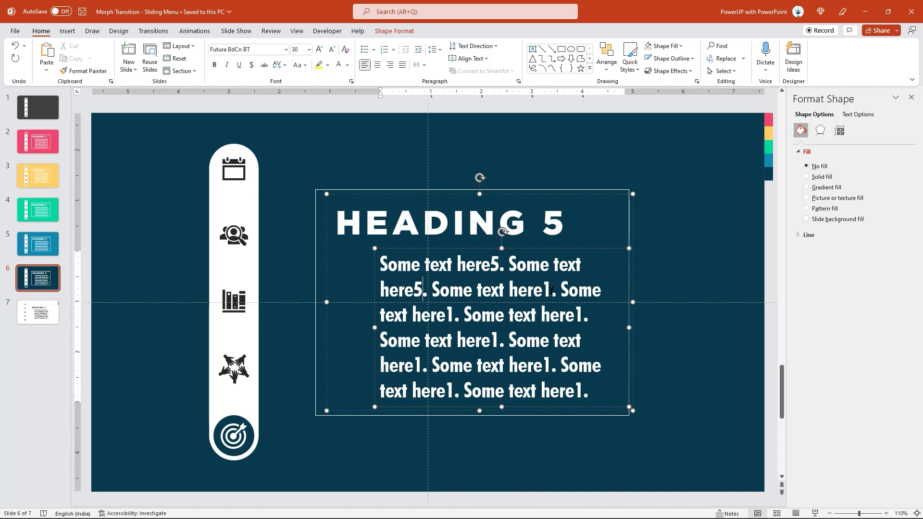
pyautogui.click(456, 438)
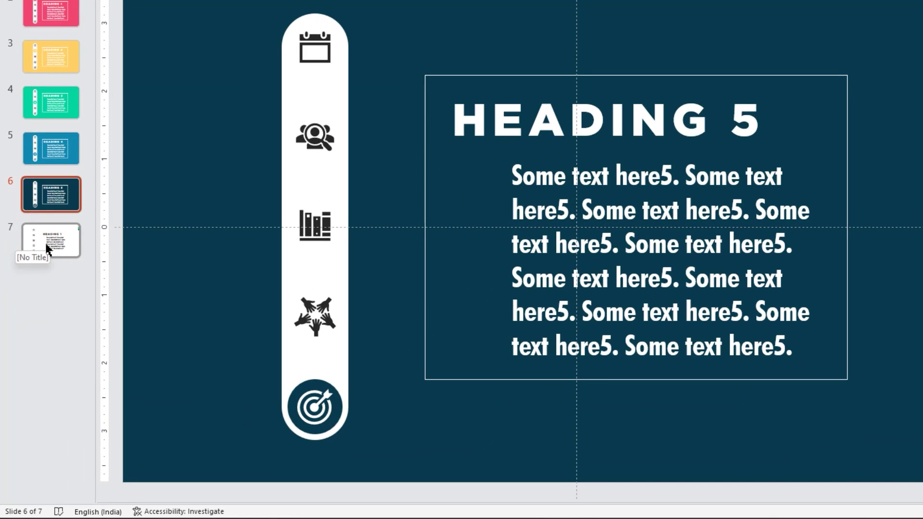
# Step: Delete the extra seventh slide and select all six remaining slides for transitions
pyautogui.click(46, 246)
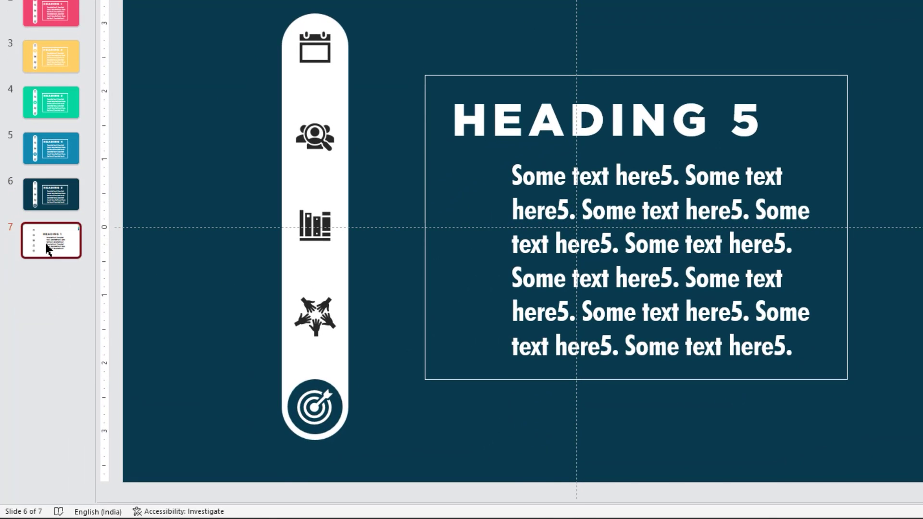
pyautogui.press('Delete')
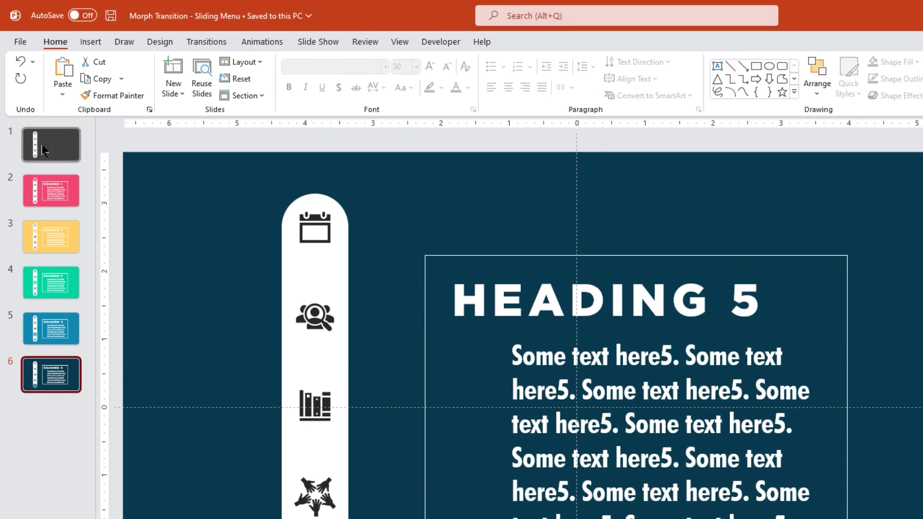
pyautogui.click(42, 145)
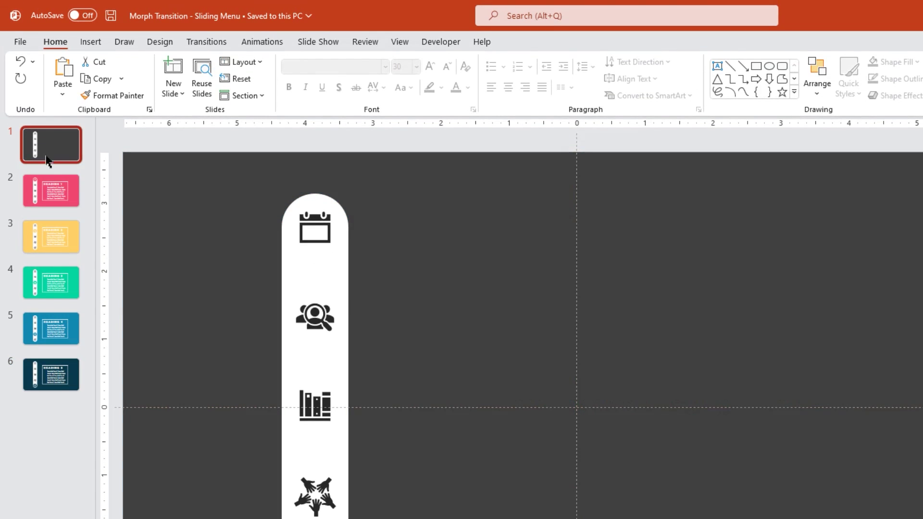
pyautogui.keyDown('shift'); pyautogui.click(45, 380); pyautogui.keyUp('shift')
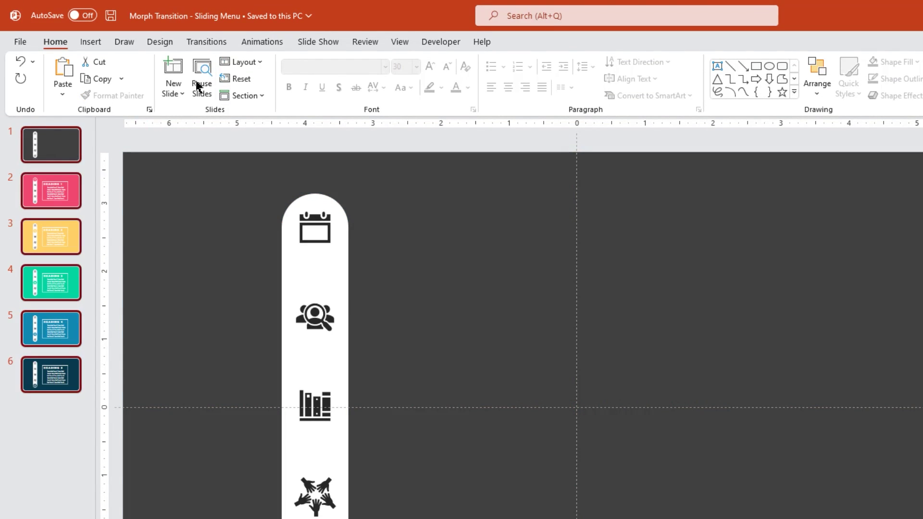
pyautogui.click(206, 43)
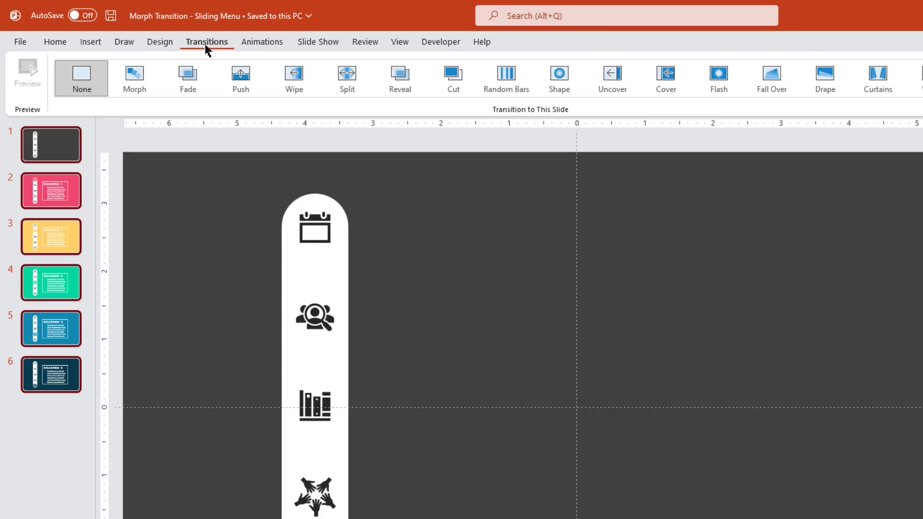
# Step: Apply the Morph transition to all six selected slides
pyautogui.click(135, 91)
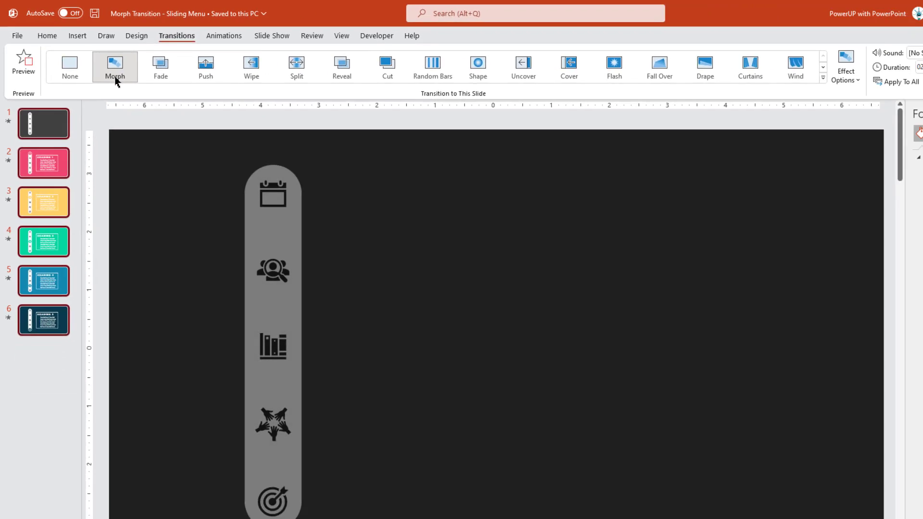